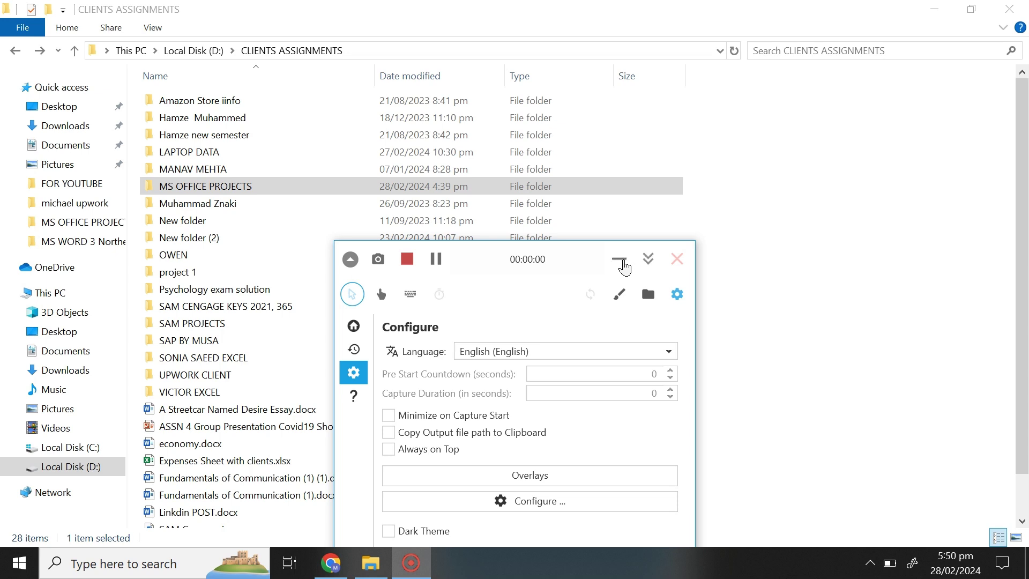
# - Browse into MS OFFICE PROJECTS and open its FOR YOUTUBE folder
pyautogui.click(617, 258)
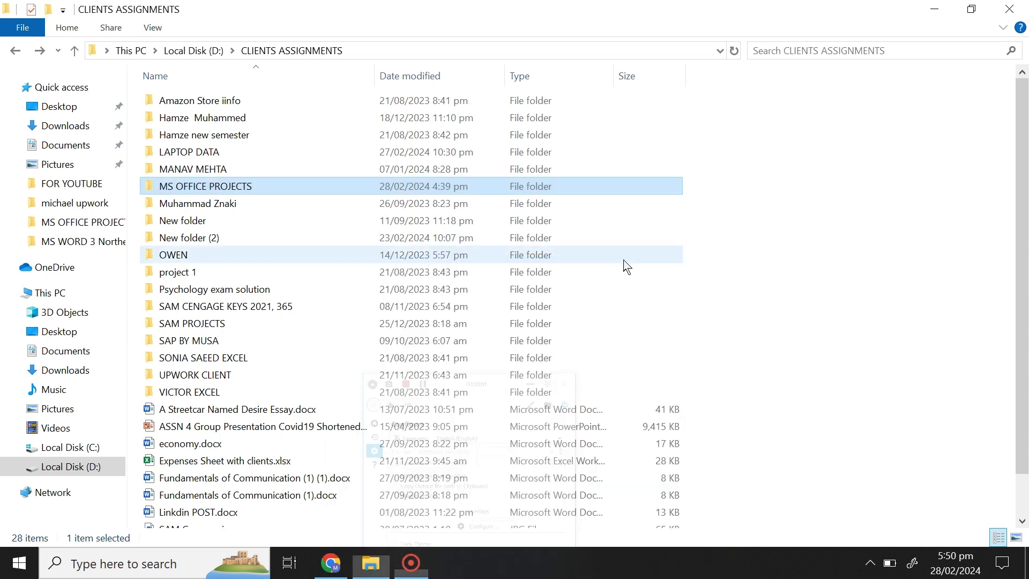
pyautogui.doubleClick(230, 187)
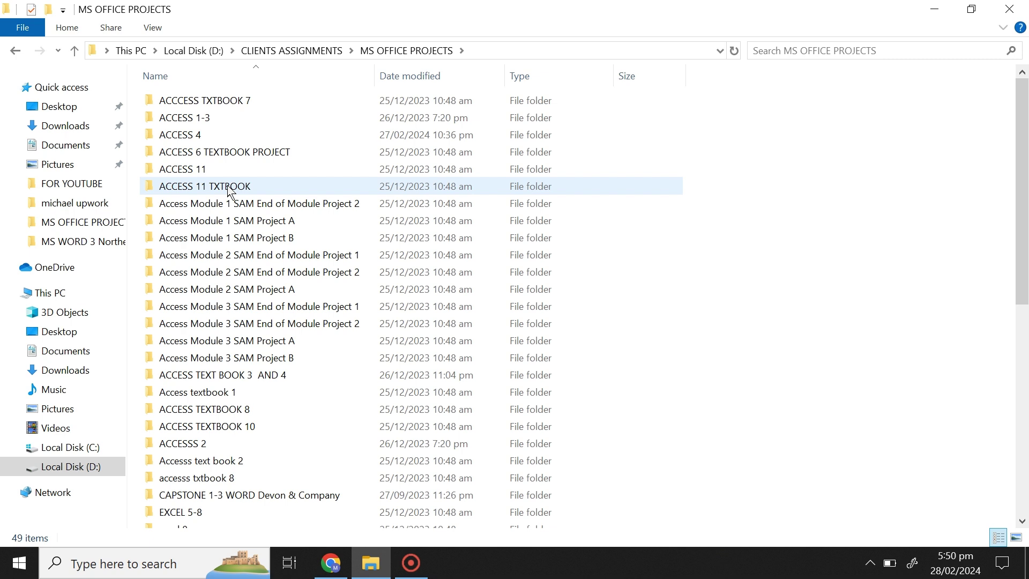
pyautogui.click(216, 356)
pyautogui.scroll(-8, 215, 357)
pyautogui.click(215, 349)
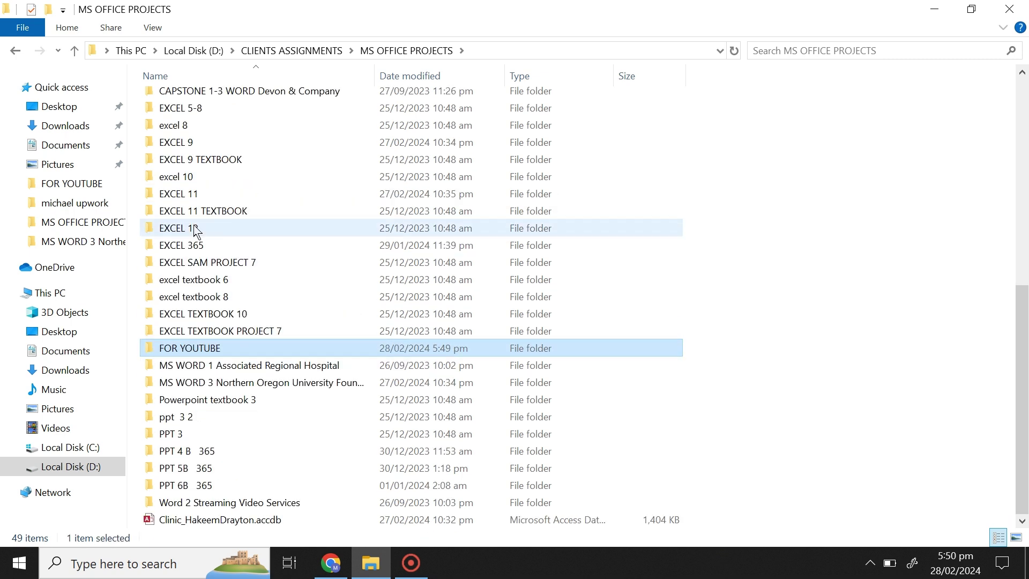
pyautogui.doubleClick(215, 350)
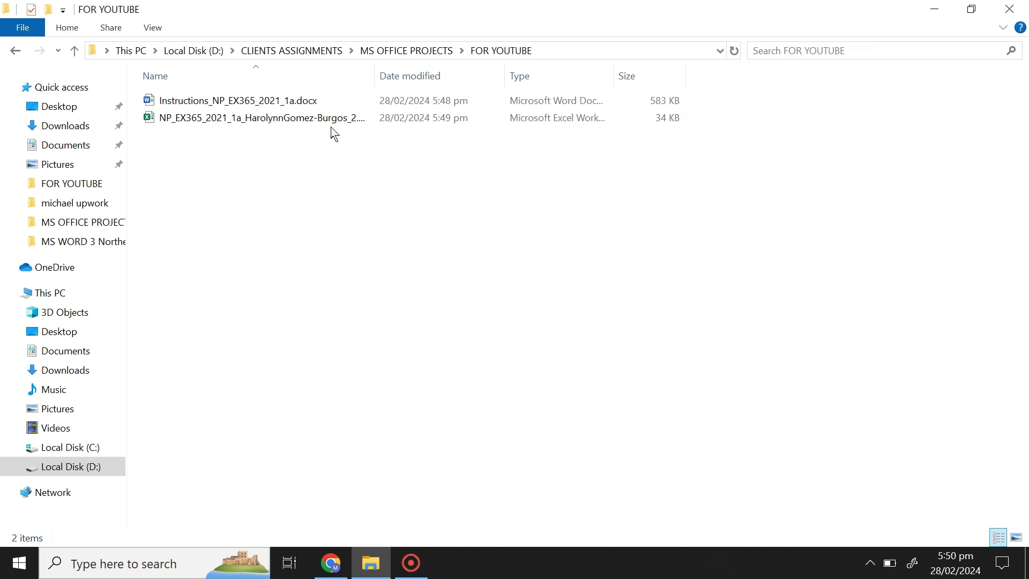
# - Open the Instructions .docx in Word and highlight the title 'Tabula Insurance Agency' yellow
pyautogui.doubleClick(302, 102)
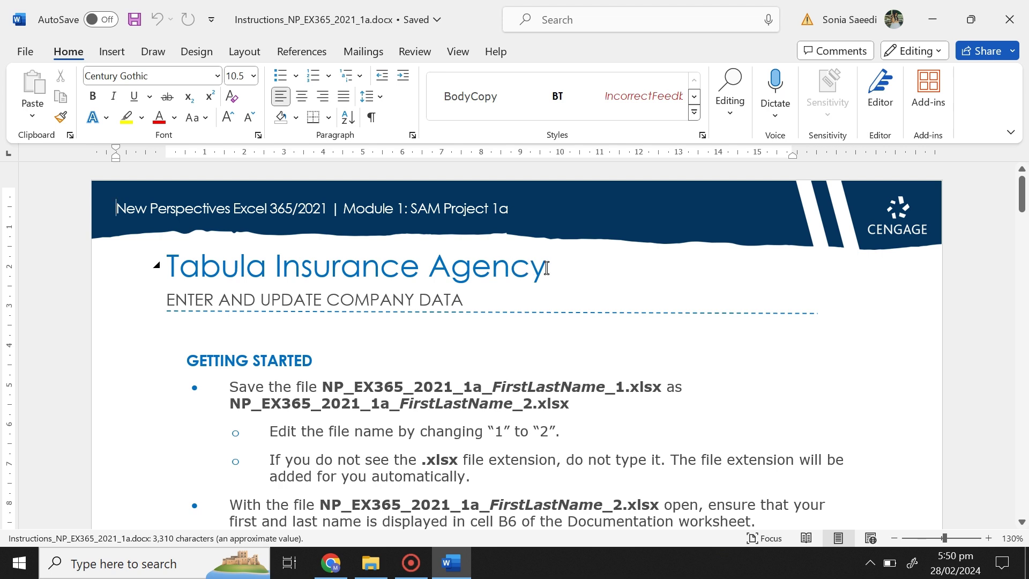
pyautogui.moveTo(546, 268); pyautogui.dragTo(193, 266)
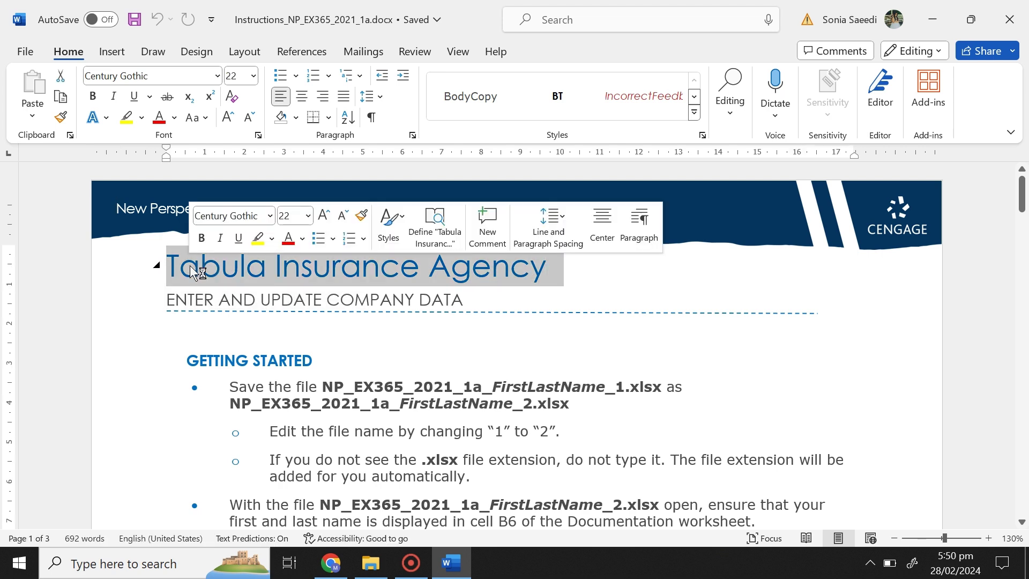
pyautogui.click(127, 117)
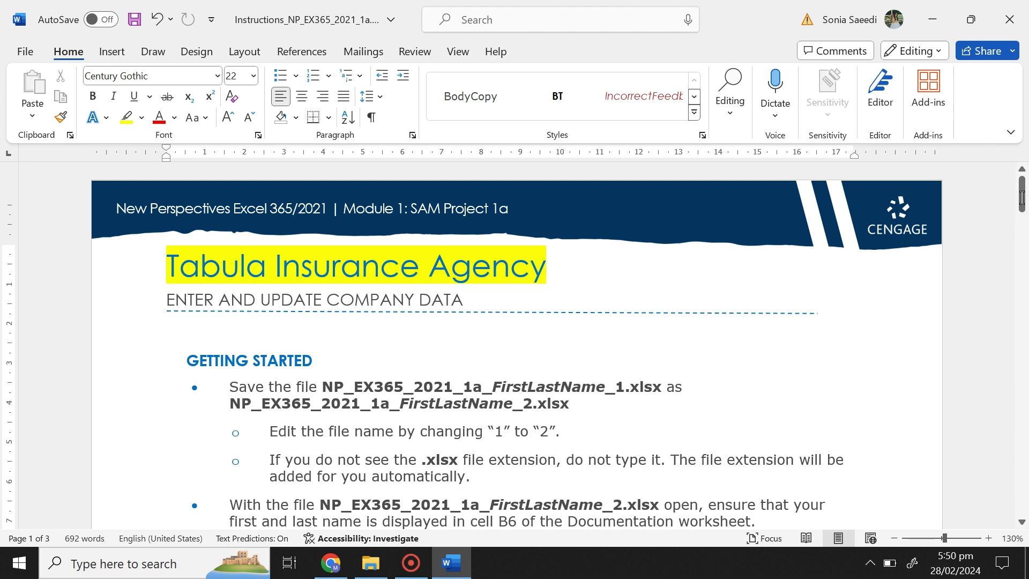
pyautogui.moveTo(1022, 197)
pyautogui.mouseDown()
pyautogui.moveTo(1025, 495)
pyautogui.moveTo(1027, 130)
pyautogui.mouseUp()
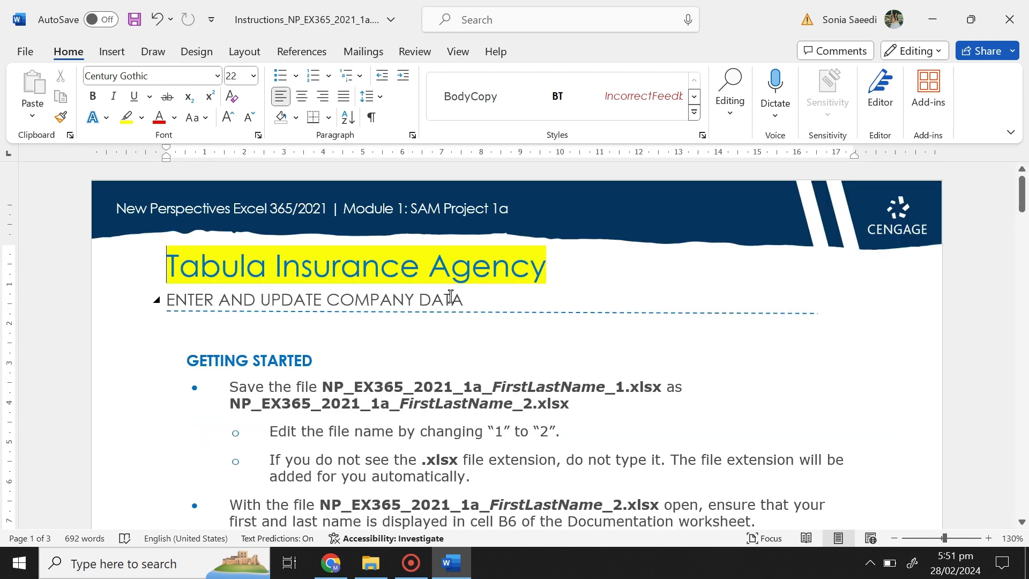
# - Highlight 'ENTER AND UPDATE COMPANY DATA' and the header's 'Excel 365/2021' in yellow
pyautogui.moveTo(466, 299); pyautogui.dragTo(166, 299)
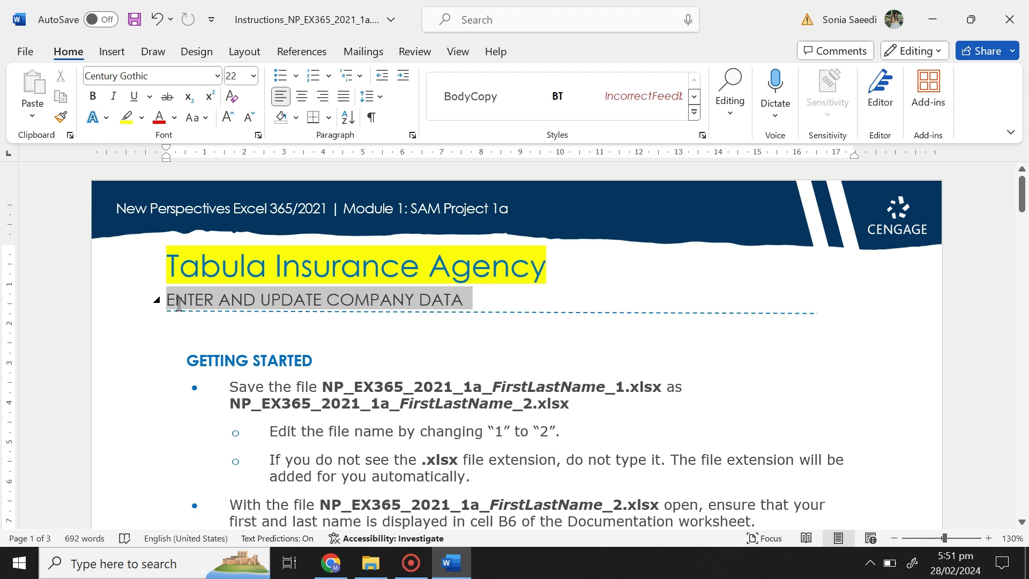
pyautogui.click(127, 118)
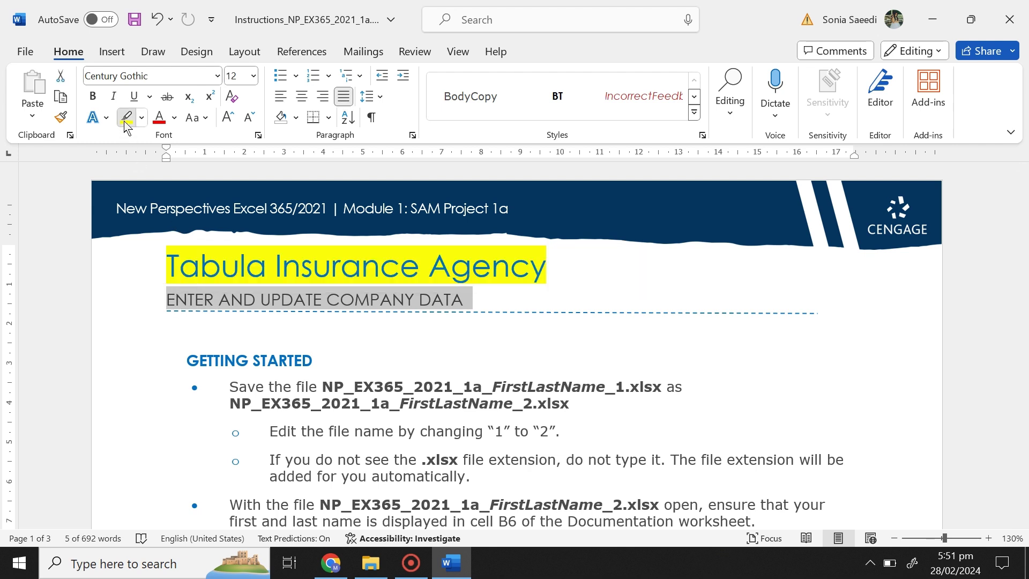
pyautogui.moveTo(267, 209); pyautogui.dragTo(316, 211)
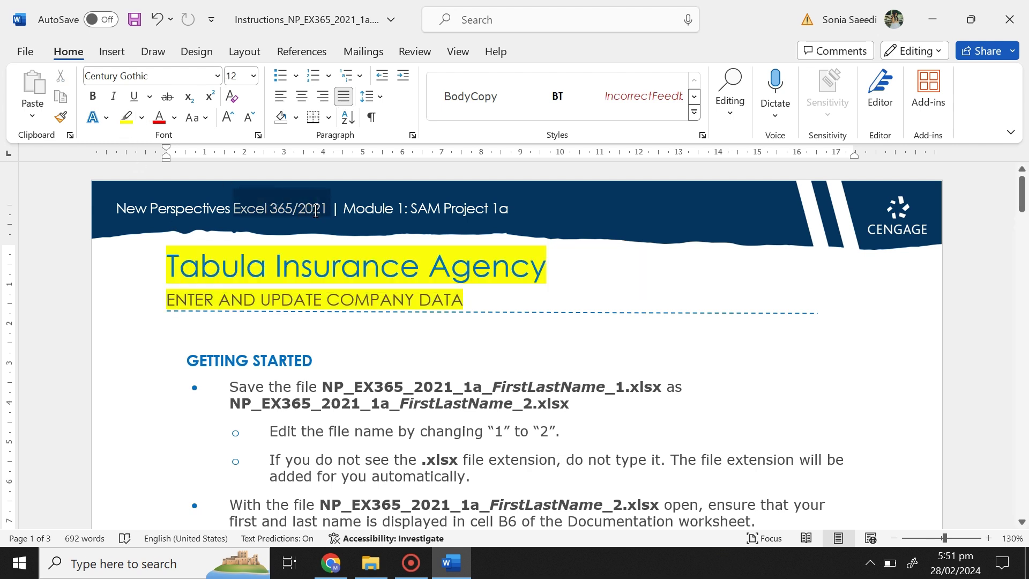
pyautogui.click(127, 118)
# - Select the first bullet and its sub-point, then minimize Word to File Explorer
pyautogui.moveTo(414, 202); pyautogui.dragTo(514, 210)
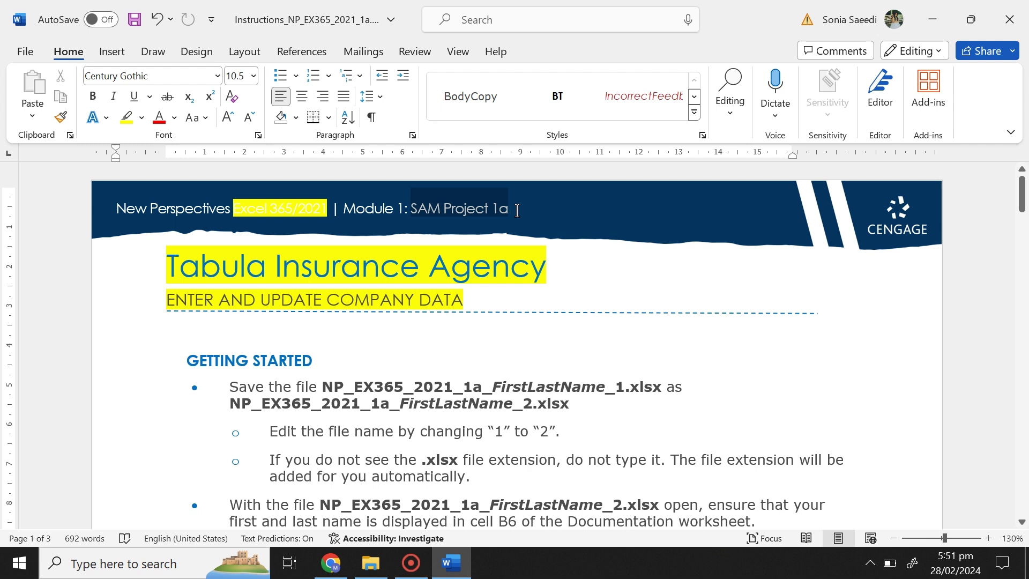
pyautogui.moveTo(516, 210); pyautogui.dragTo(517, 210)
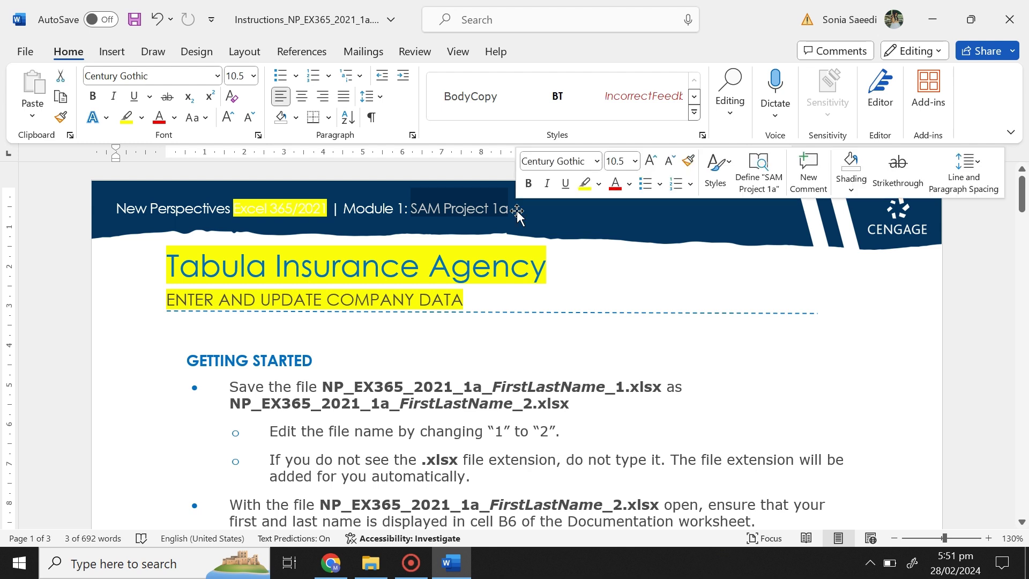
pyautogui.click(988, 222)
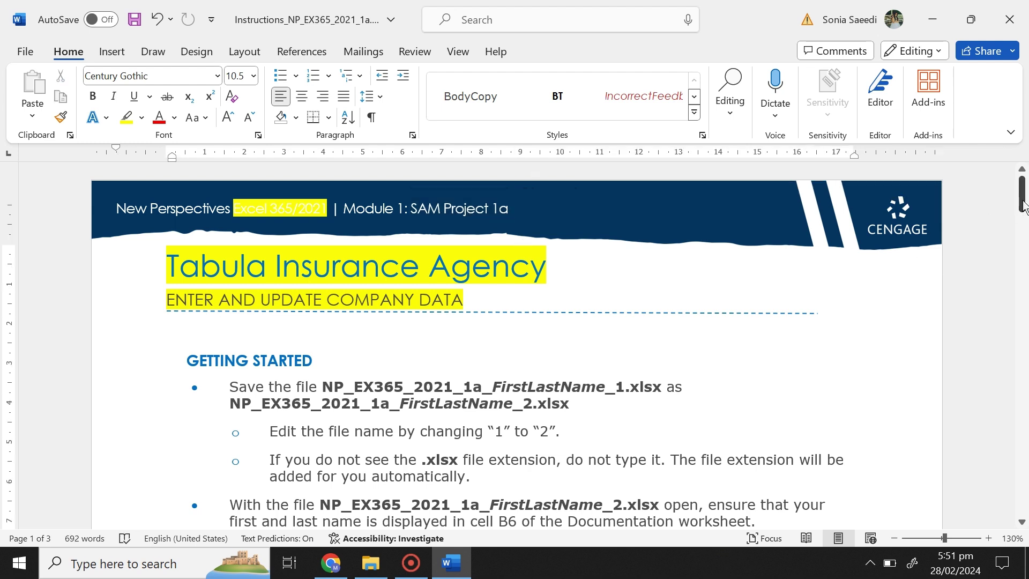
pyautogui.moveTo(1023, 203); pyautogui.dragTo(1025, 215)
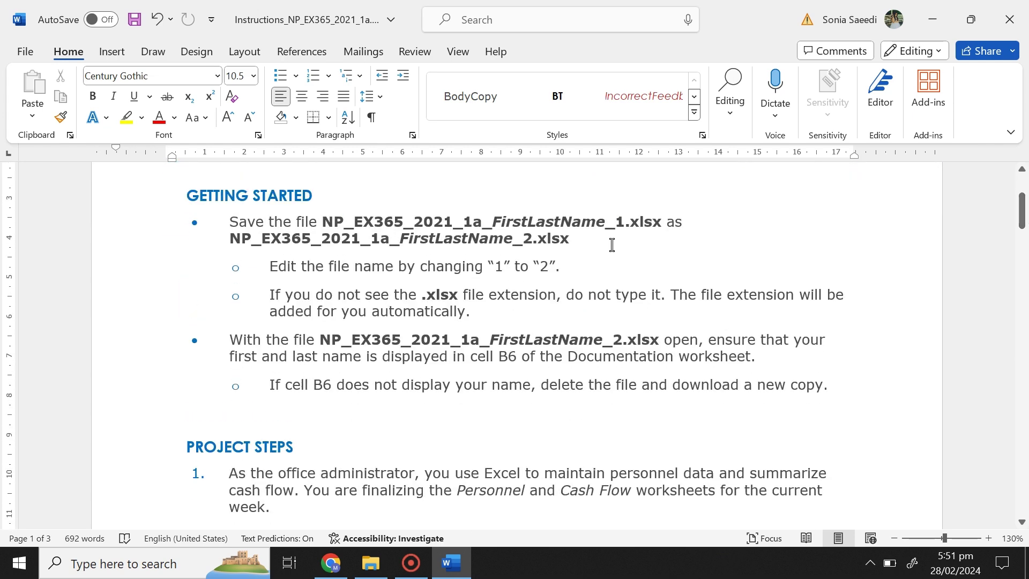
pyautogui.moveTo(566, 262); pyautogui.dragTo(224, 221)
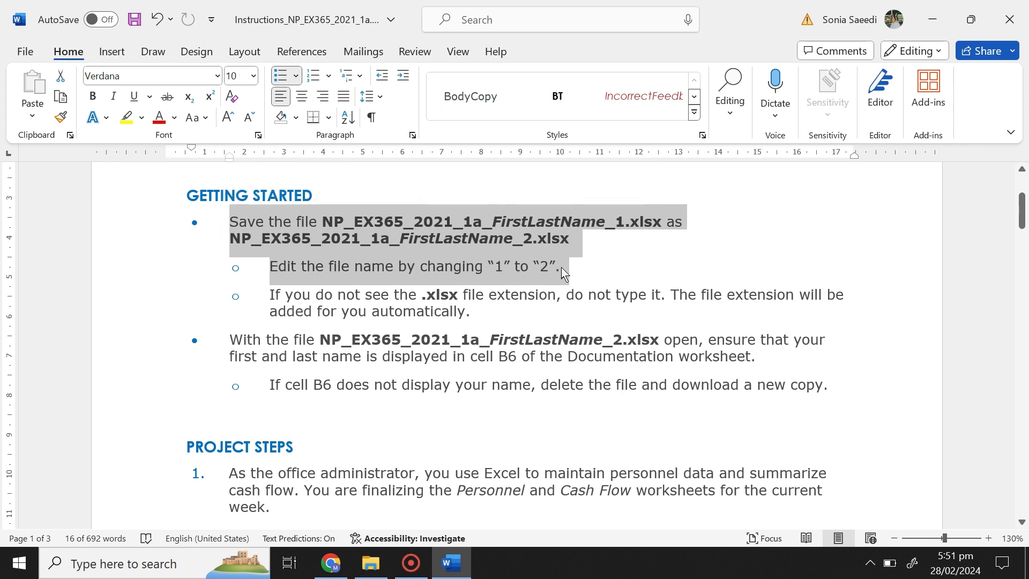
pyautogui.click(451, 563)
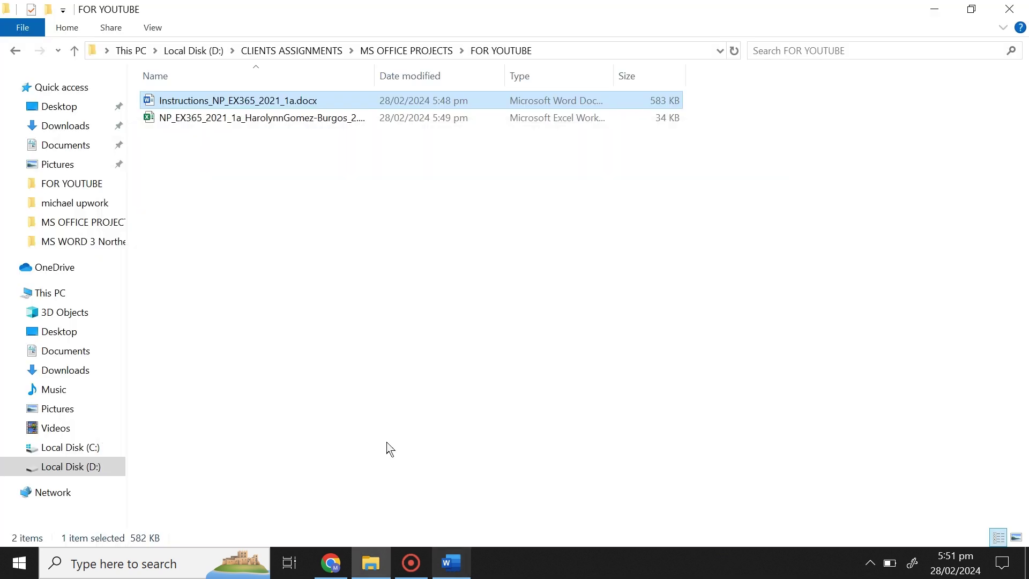
# - Launch the project .xlsx workbook in Excel and bring the Word instructions back
pyautogui.click(341, 122)
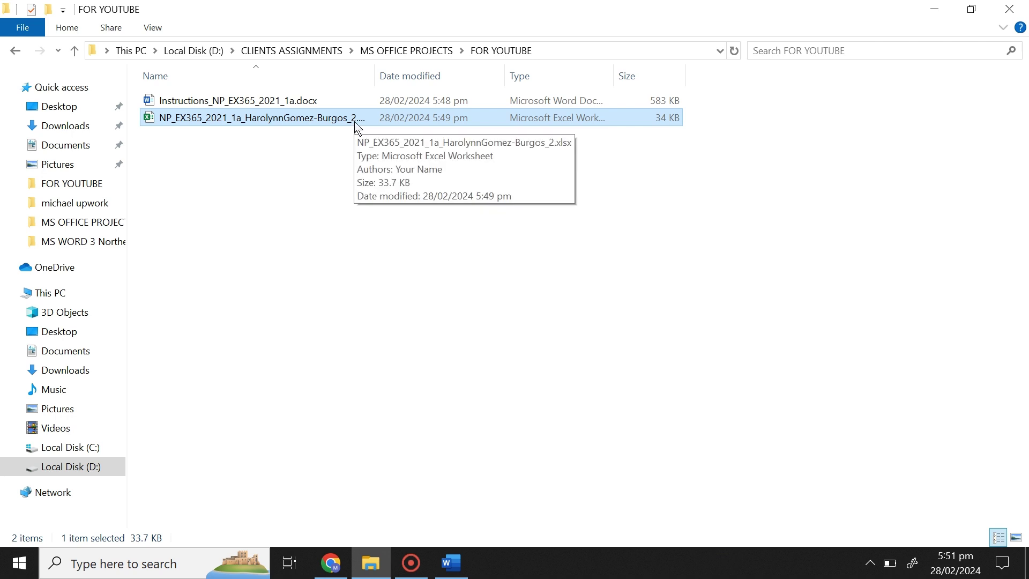
pyautogui.doubleClick(353, 122)
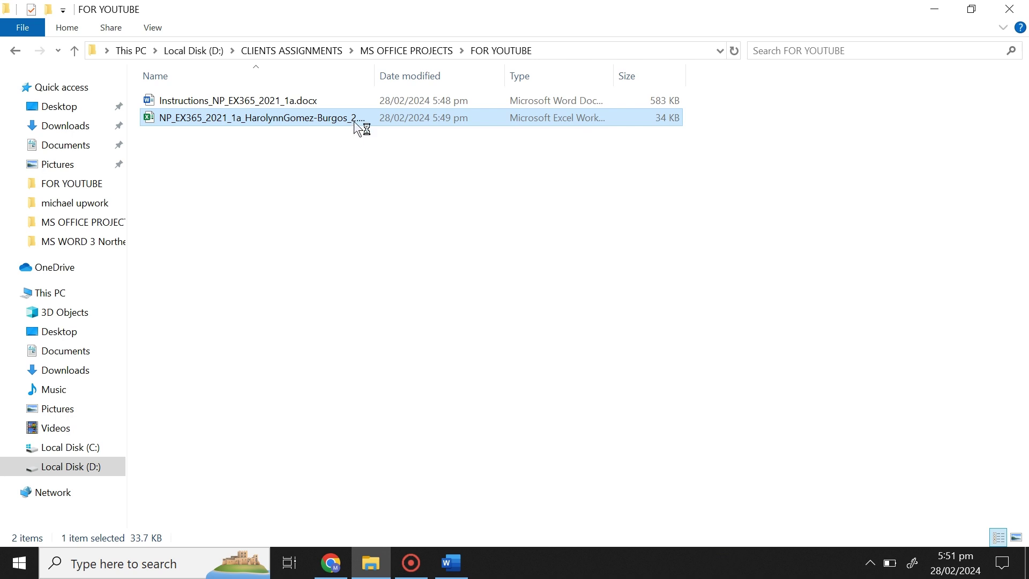
pyautogui.click(449, 568)
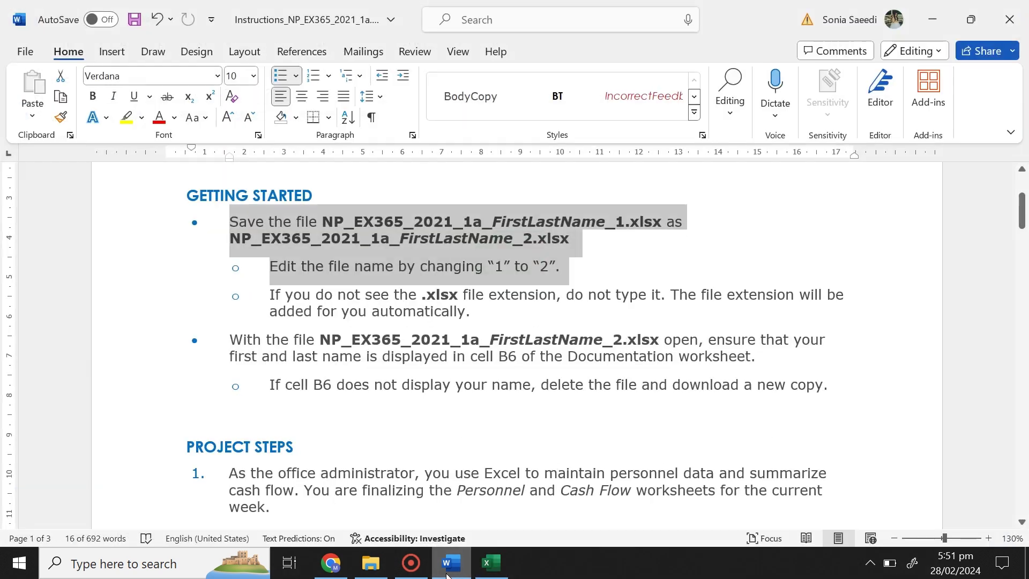
# - Highlight the selected bullet yellow and read through the getting-started notes
pyautogui.click(126, 117)
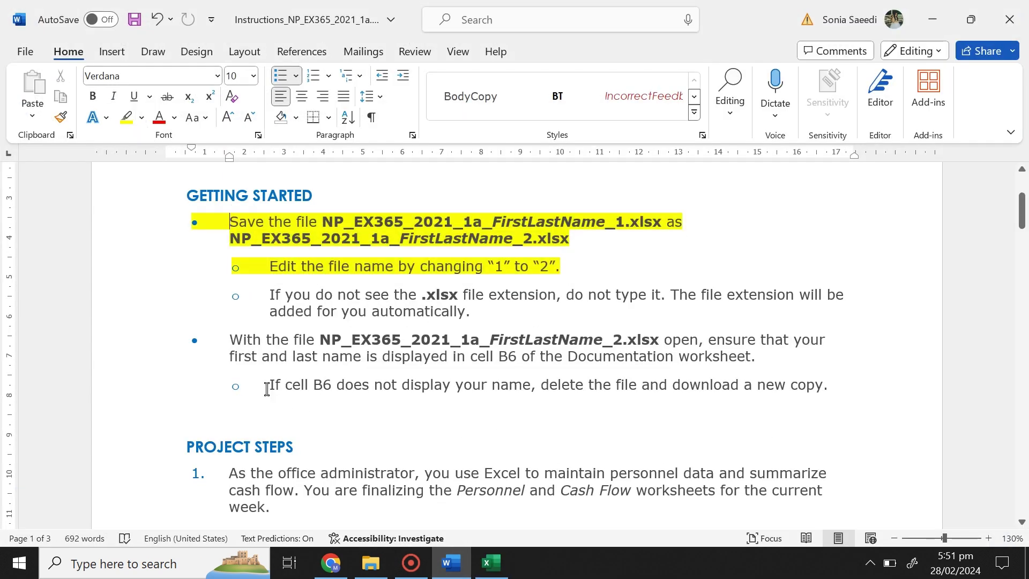
pyautogui.moveTo(267, 388); pyautogui.dragTo(855, 389)
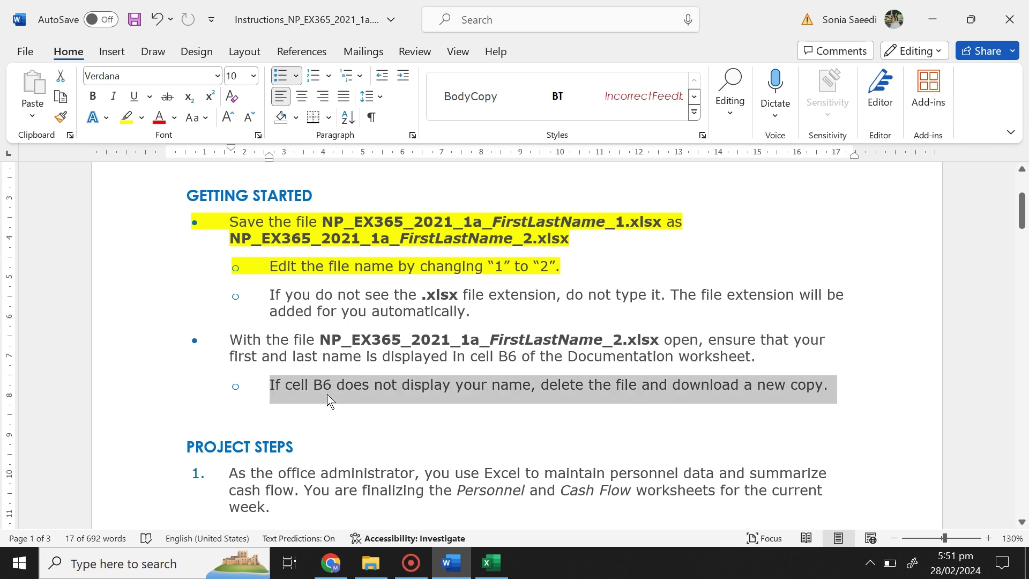
pyautogui.moveTo(296, 222); pyautogui.dragTo(429, 491)
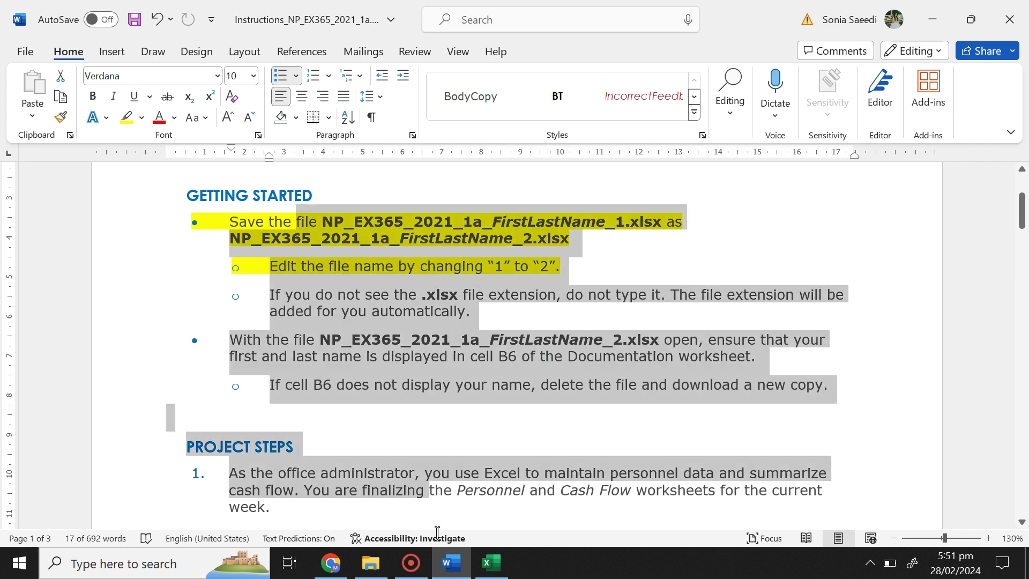
pyautogui.moveTo(437, 532); pyautogui.dragTo(549, 91)
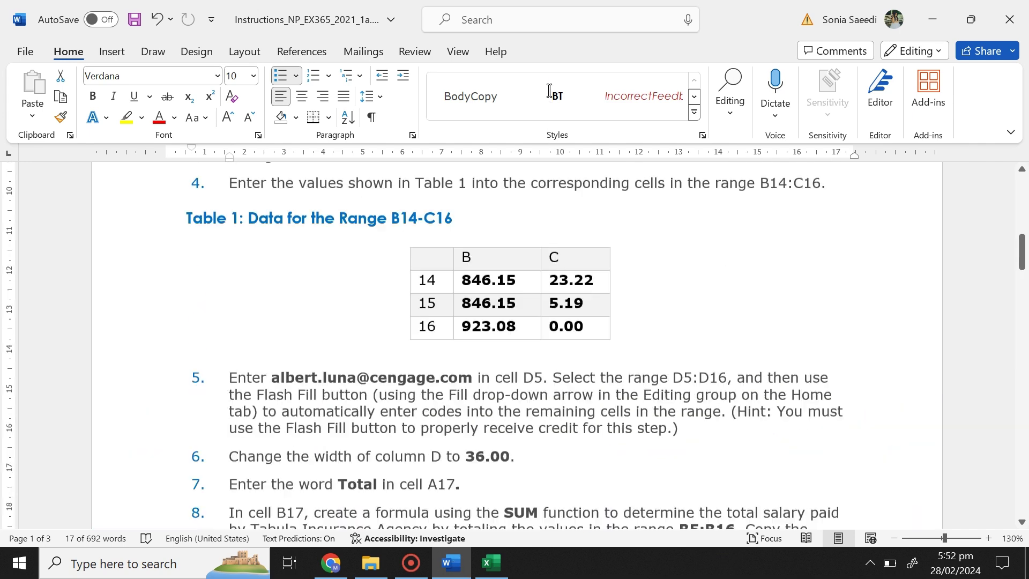
pyautogui.moveTo(549, 90); pyautogui.dragTo(526, 301)
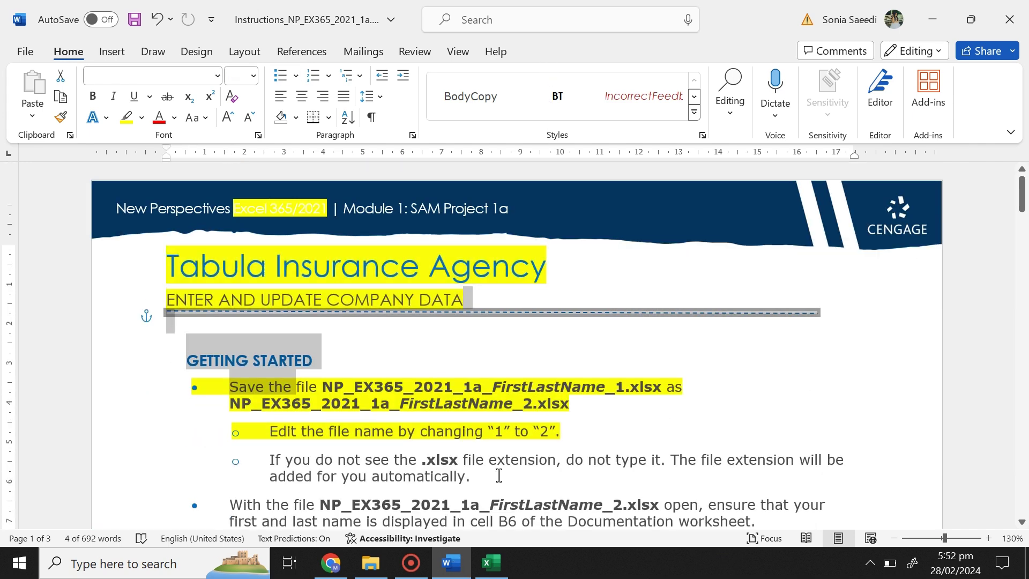
# - Scroll down to the cell B6 line, then switch to the Excel workbook
pyautogui.click(498, 475)
pyautogui.scroll(-5, 498, 474)
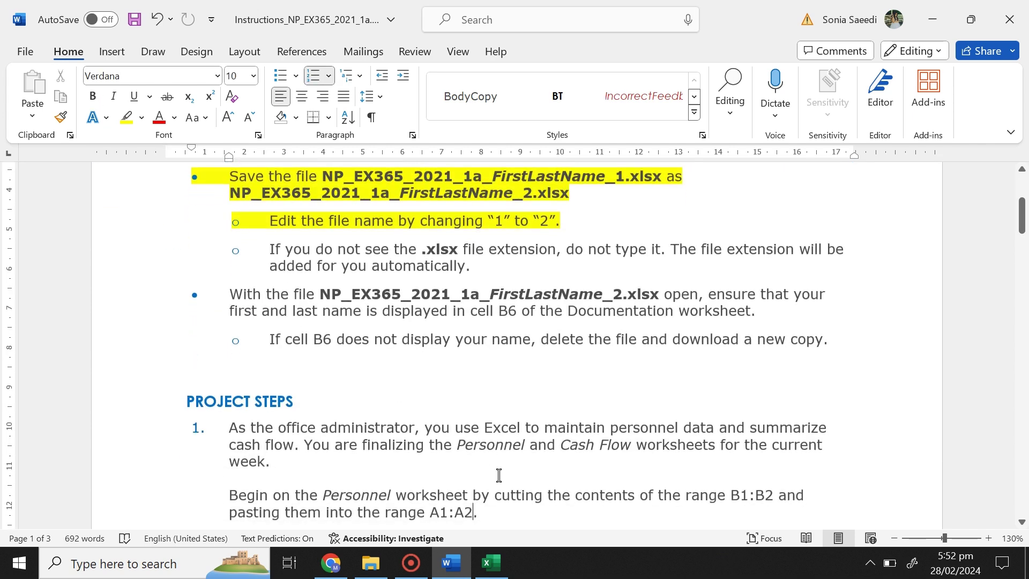
pyautogui.click(458, 338)
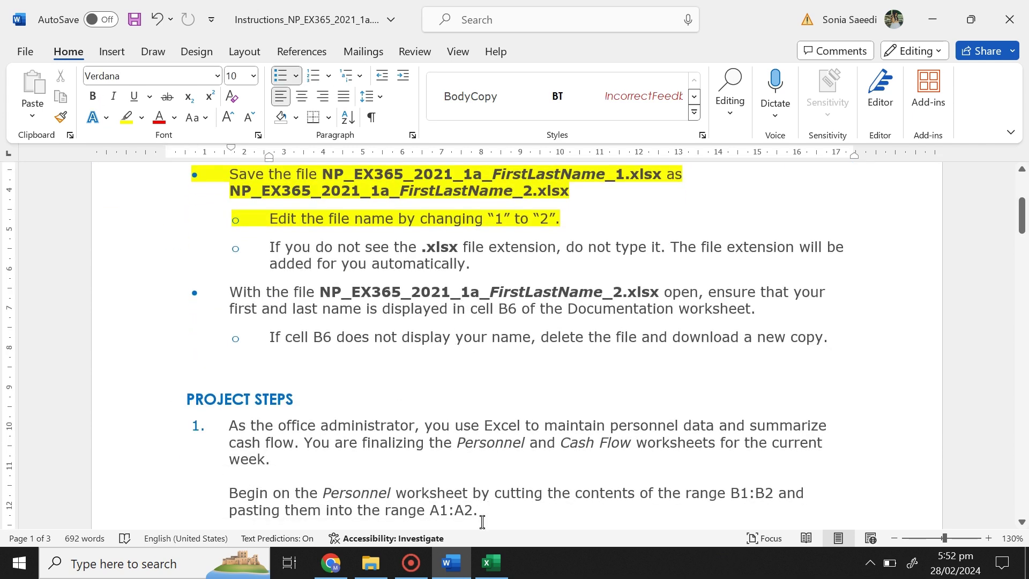
pyautogui.click(498, 572)
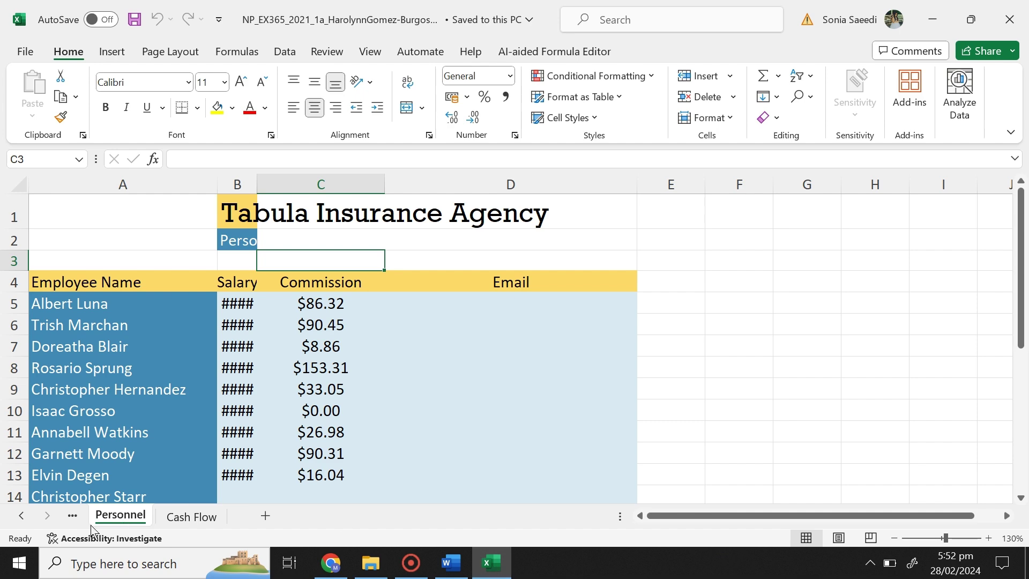
# - Check the author name in cell B6 of the Documentation sheet, then return to Word
pyautogui.click(75, 520)
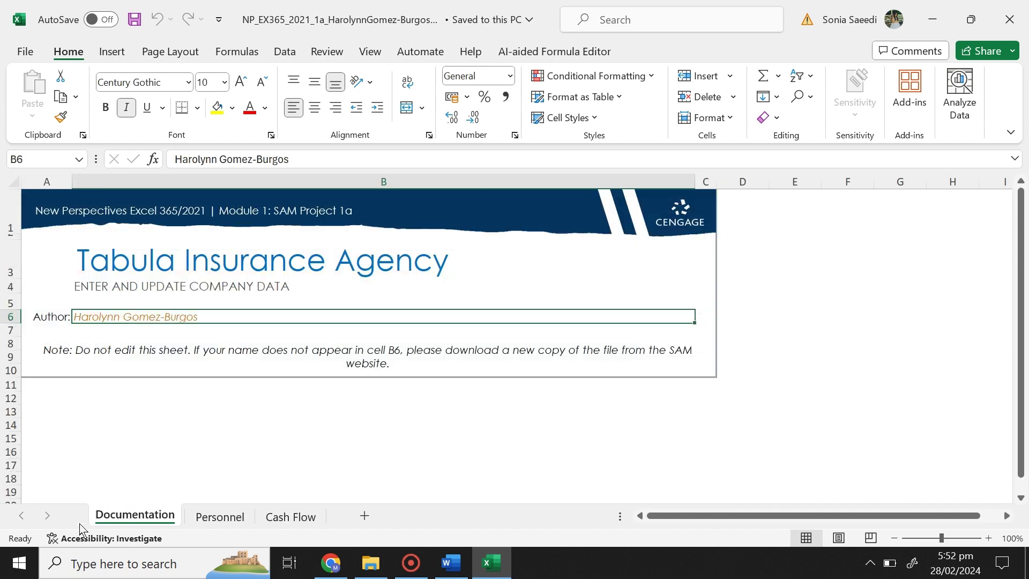
pyautogui.click(150, 331)
pyautogui.click(144, 317)
pyautogui.click(452, 563)
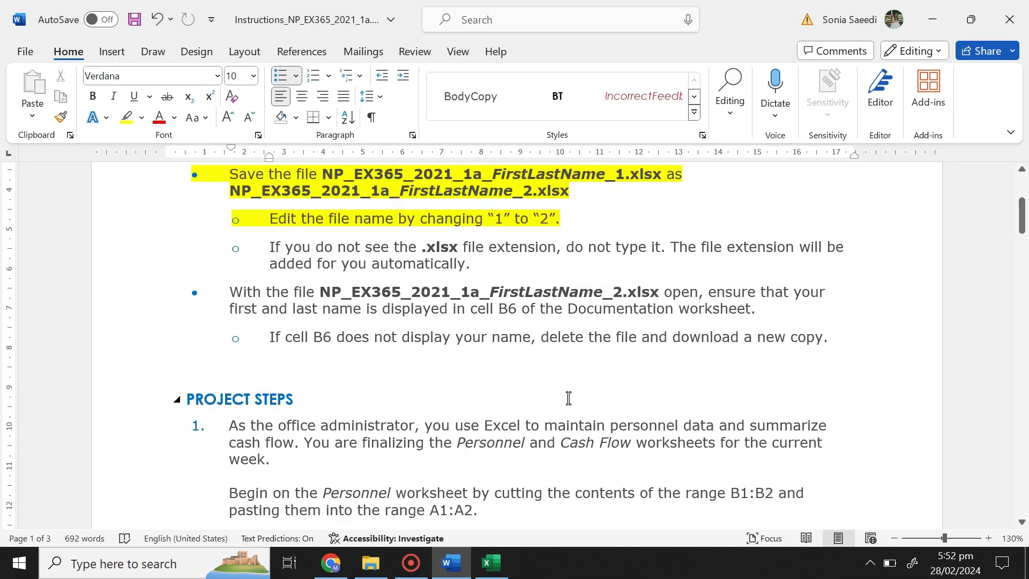
# - Highlight the 'If cell B6…' line in yellow as done
pyautogui.tripleClick(509, 338)
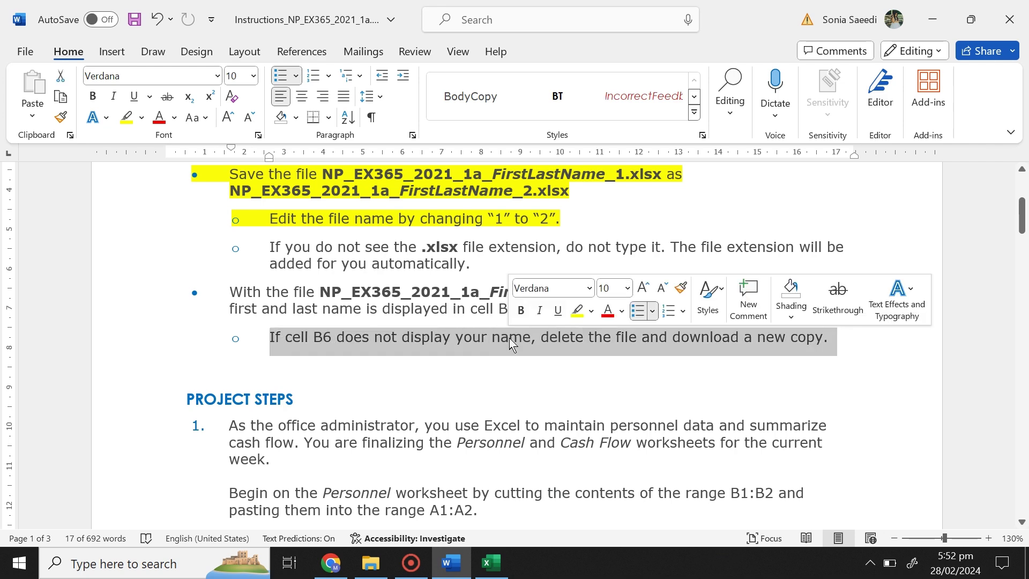
pyautogui.click(578, 311)
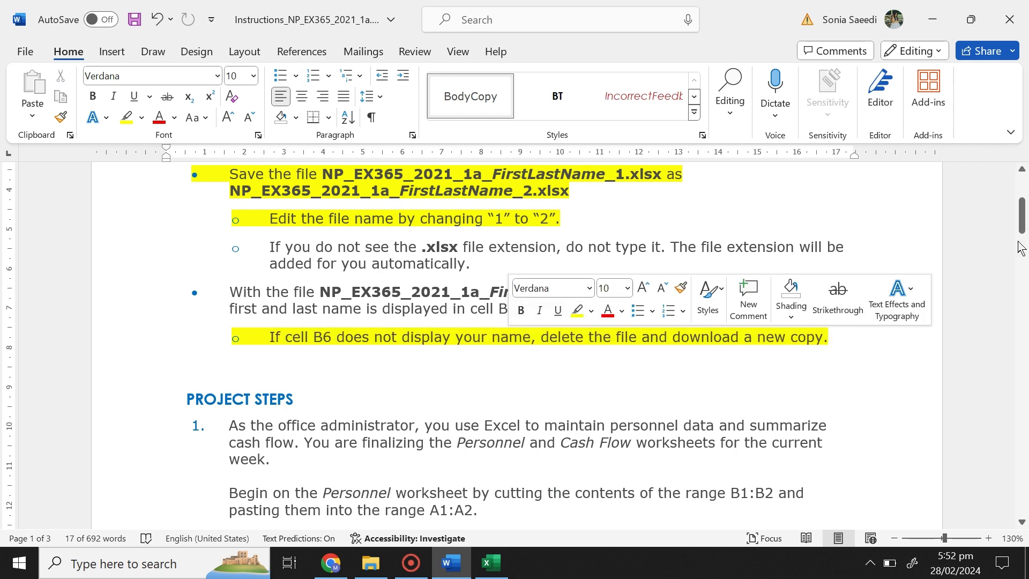
pyautogui.moveTo(1024, 230); pyautogui.dragTo(1028, 250)
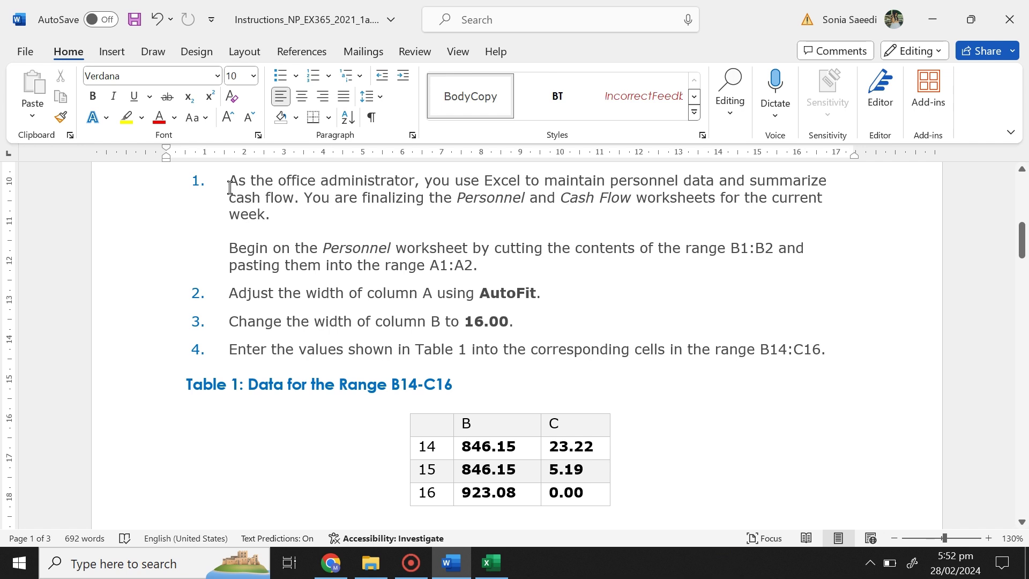
# - Review step 1's paragraph about moving B1:B2 to A1:A2, then switch to Excel
pyautogui.moveTo(230, 188); pyautogui.dragTo(269, 216)
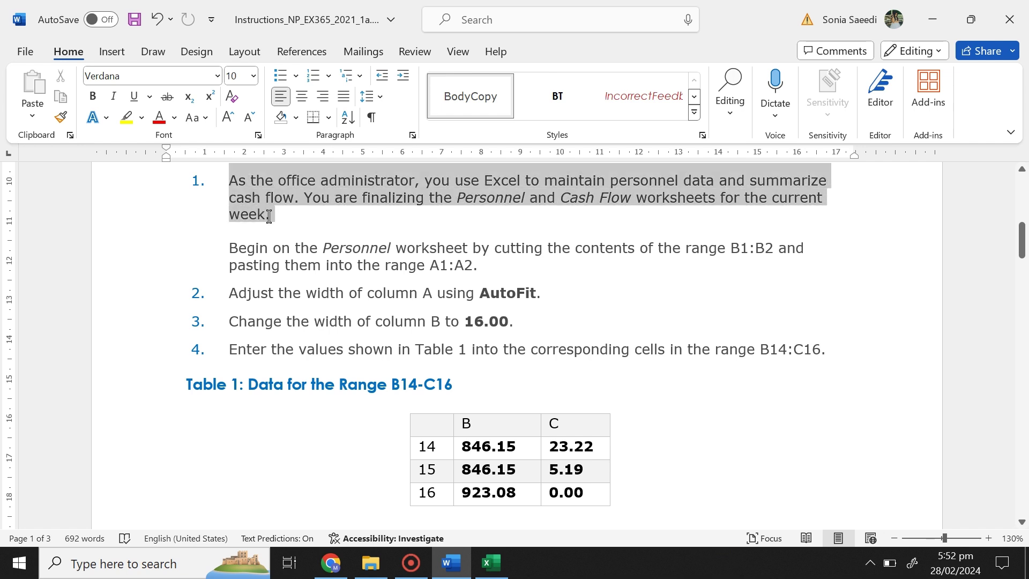
pyautogui.click(437, 213)
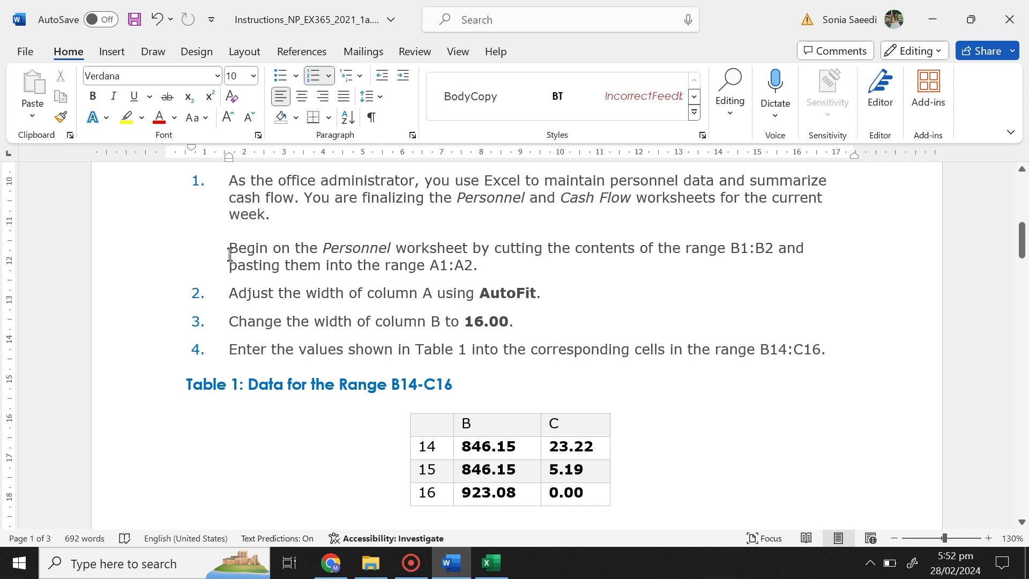
pyautogui.moveTo(230, 254); pyautogui.dragTo(498, 267)
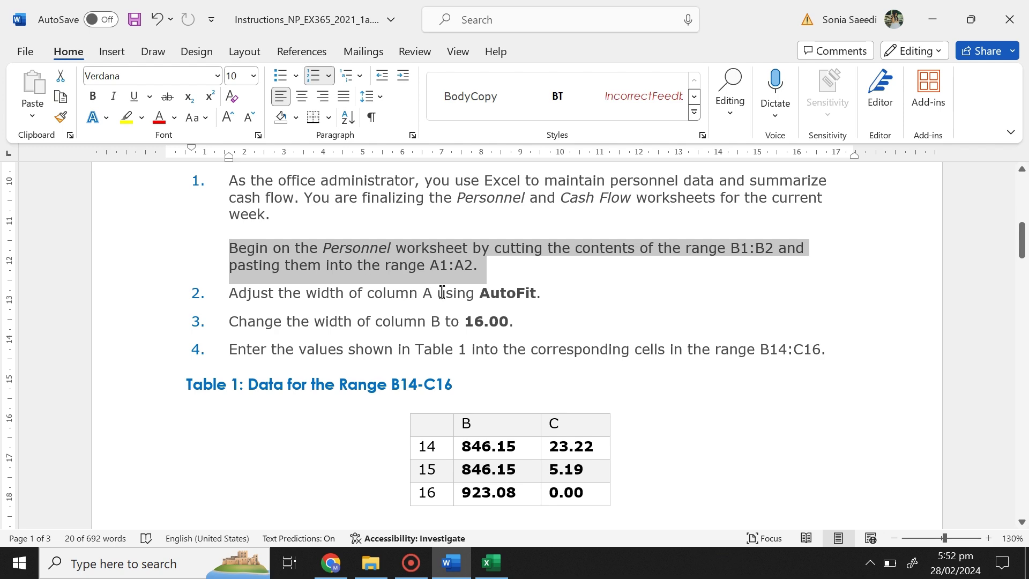
pyautogui.click(491, 563)
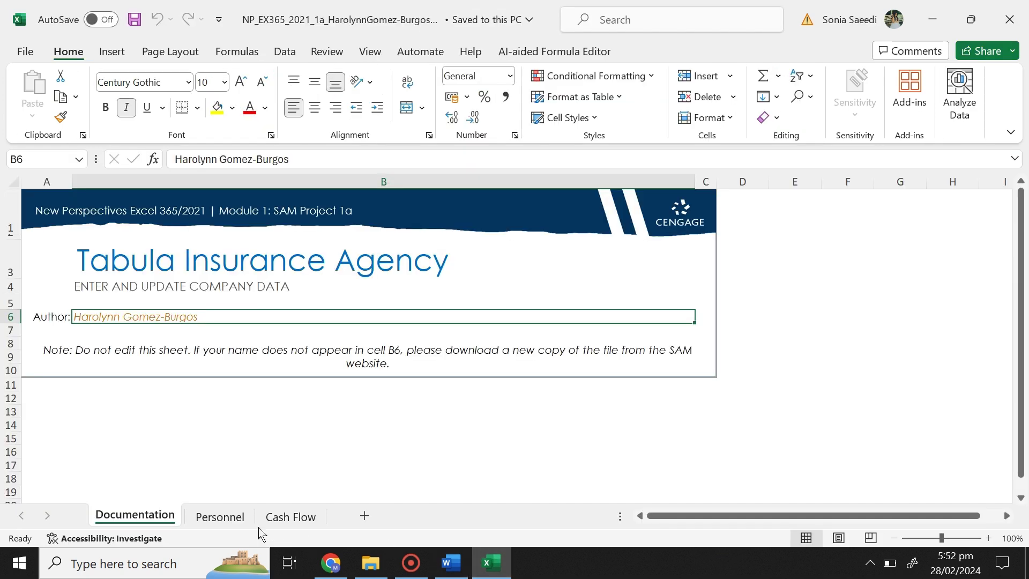
# - Cut the title cells B1:B2 on the Personnel sheet
pyautogui.click(220, 517)
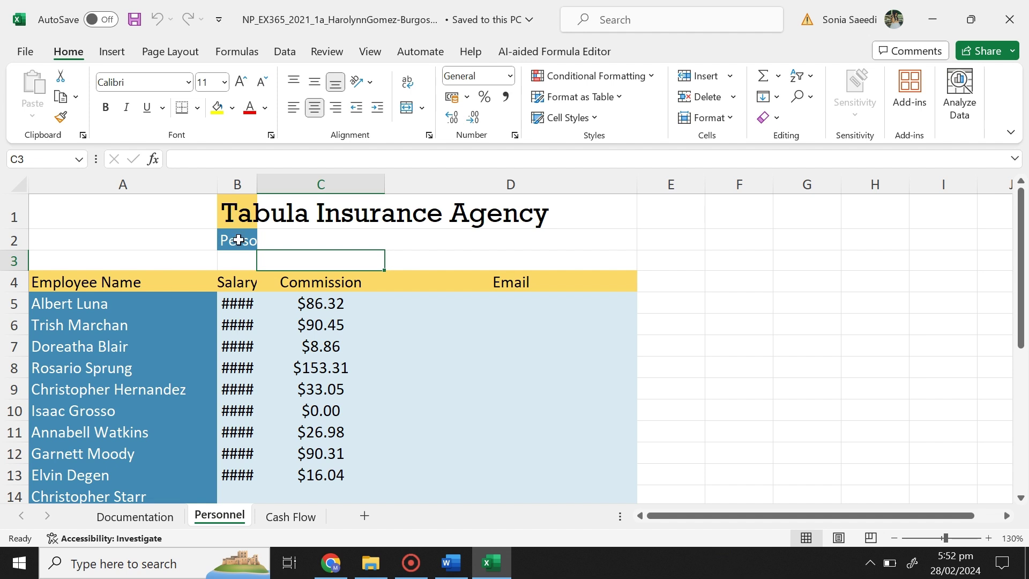
pyautogui.moveTo(236, 206); pyautogui.dragTo(242, 235)
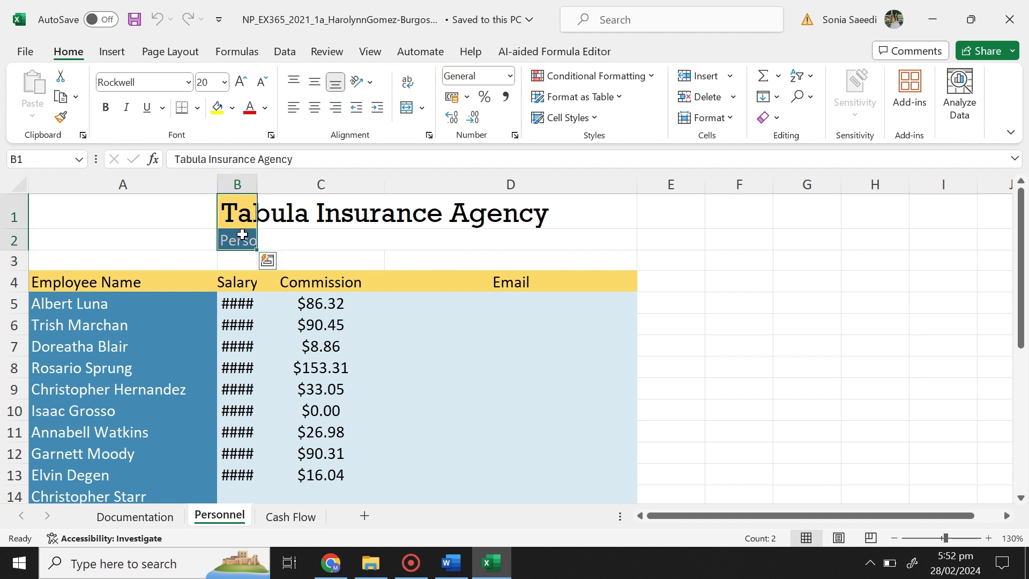
pyautogui.rightClick(242, 236)
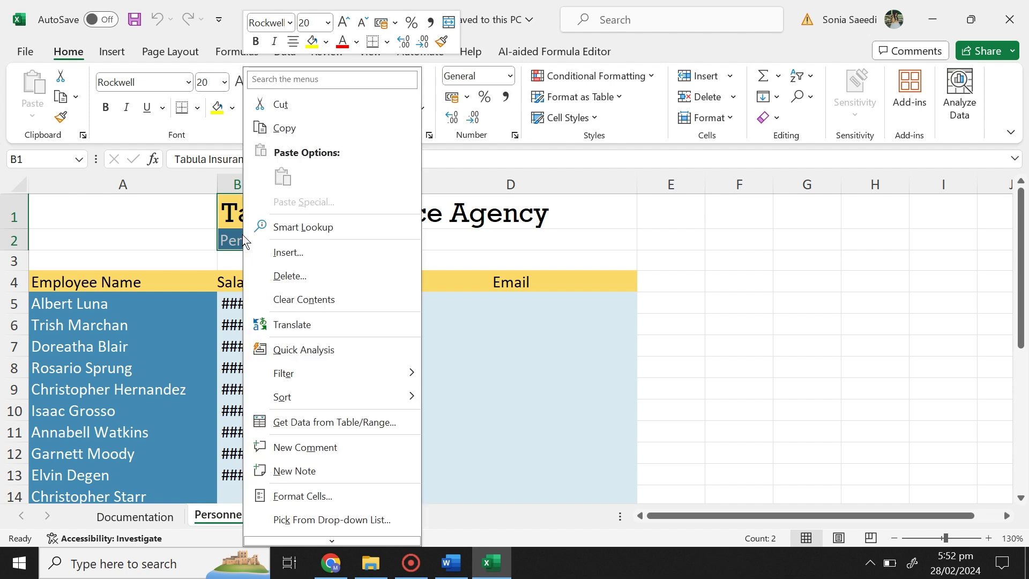
pyautogui.click(280, 104)
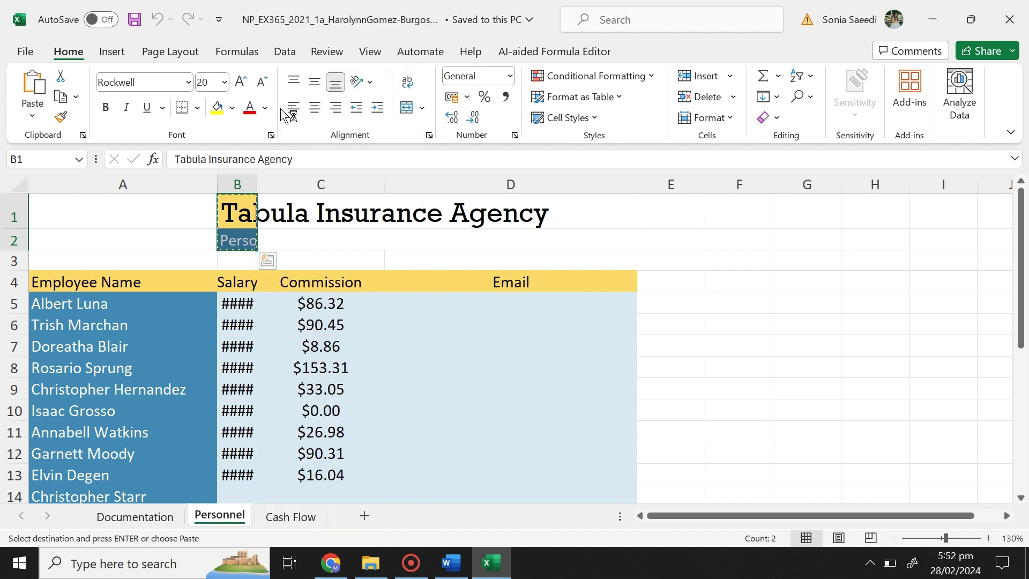
# - Paste the title into A1:A2, save the workbook, and return to Word
pyautogui.click(95, 216)
pyautogui.moveTo(96, 215); pyautogui.dragTo(98, 235)
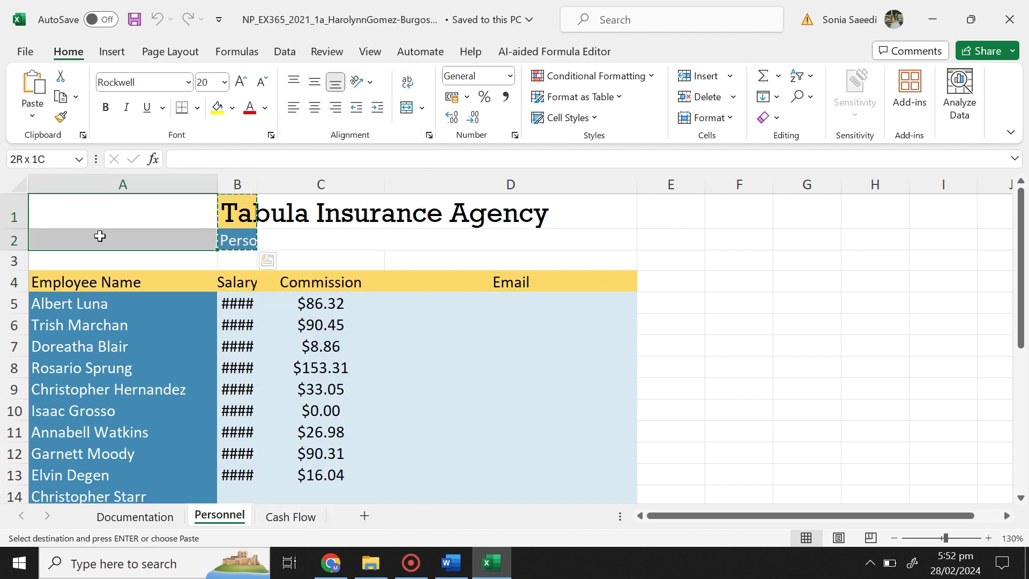
pyautogui.rightClick(76, 211)
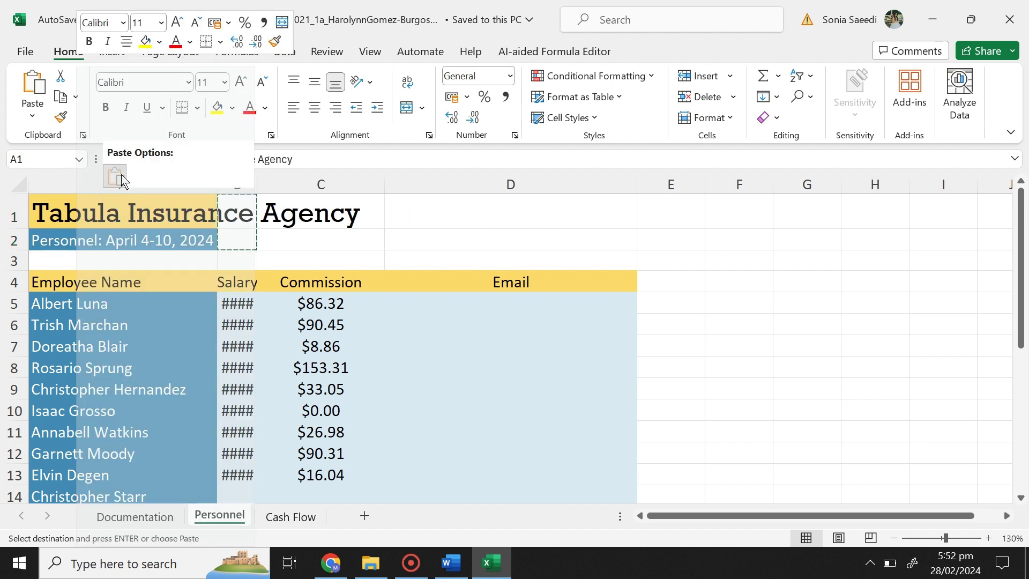
pyautogui.click(122, 177)
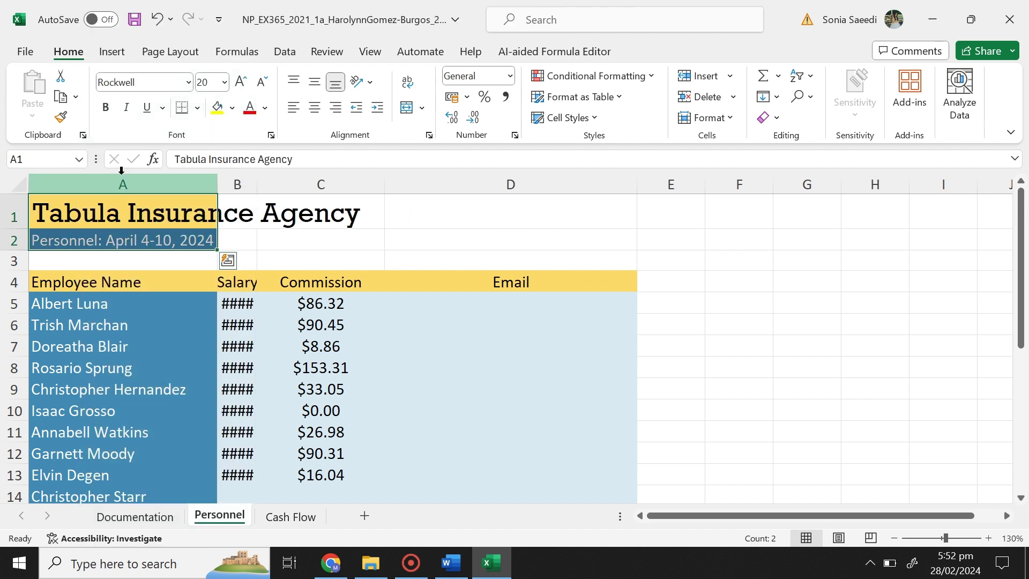
pyautogui.click(135, 22)
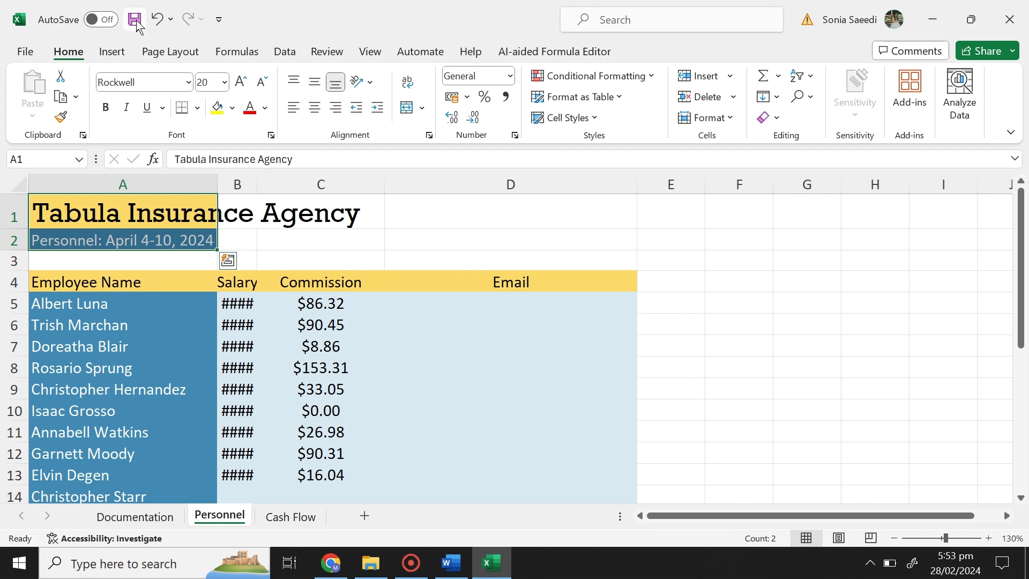
pyautogui.click(452, 567)
pyautogui.moveTo(510, 458)
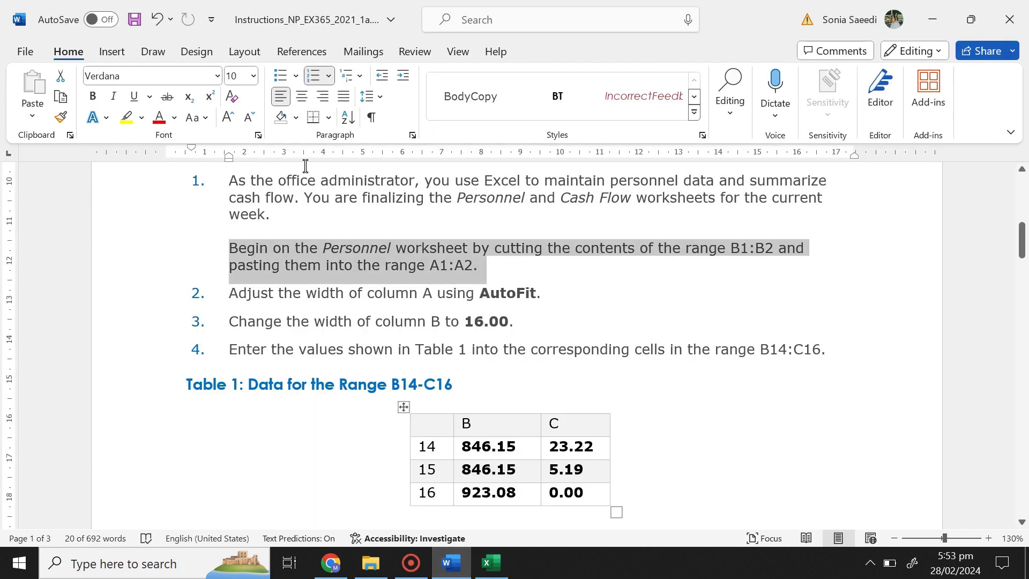
# - Highlight step 1's cut-and-paste paragraph yellow, select step 2's line, and return to Excel
pyautogui.click(126, 117)
pyautogui.click(537, 311)
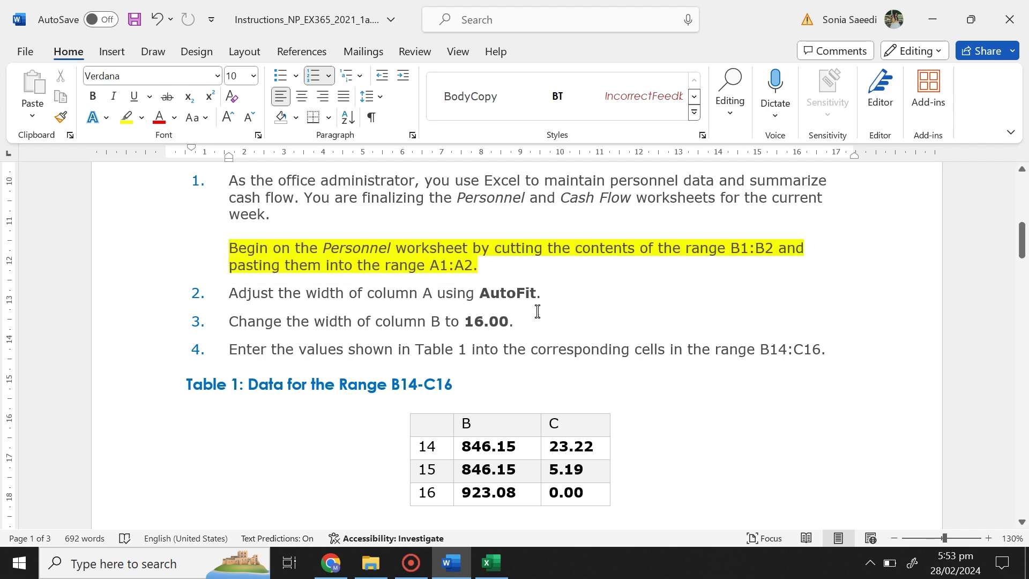
pyautogui.moveTo(544, 294); pyautogui.dragTo(229, 292)
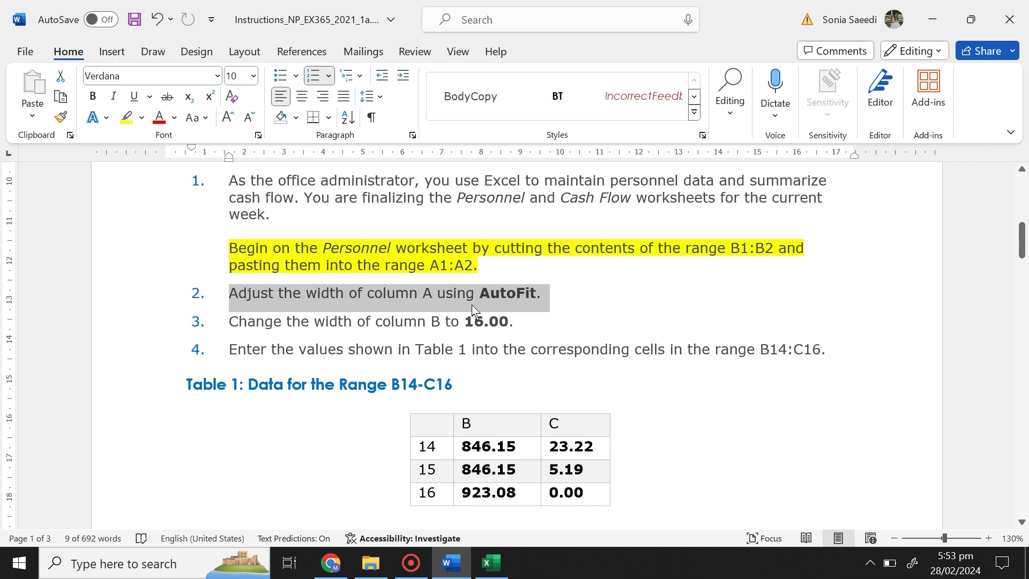
pyautogui.moveTo(490, 563)
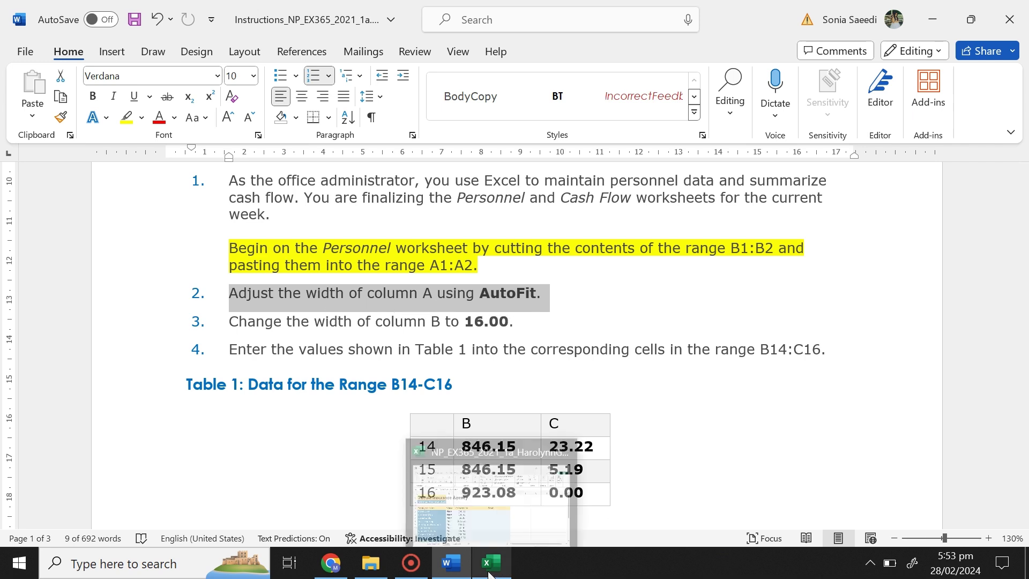
pyautogui.click(489, 574)
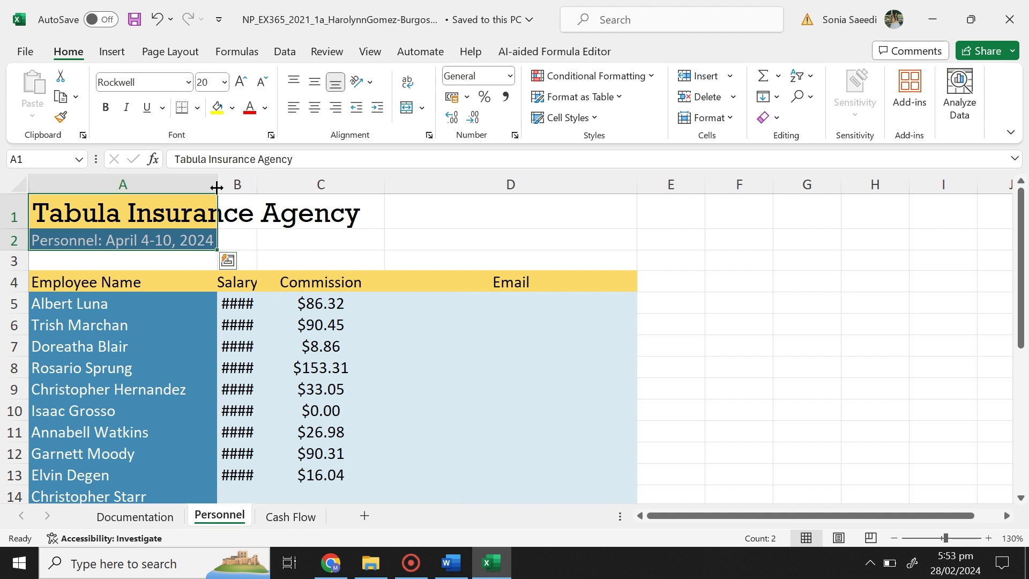
# - AutoFit column A to the title text, save, and go back to the Word instructions
pyautogui.doubleClick(216, 188)
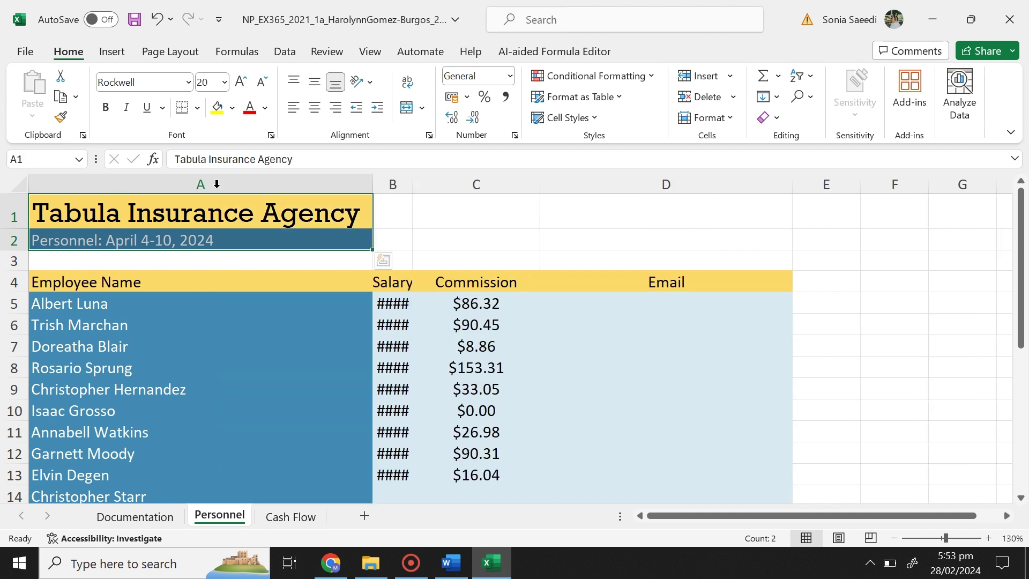
pyautogui.click(135, 25)
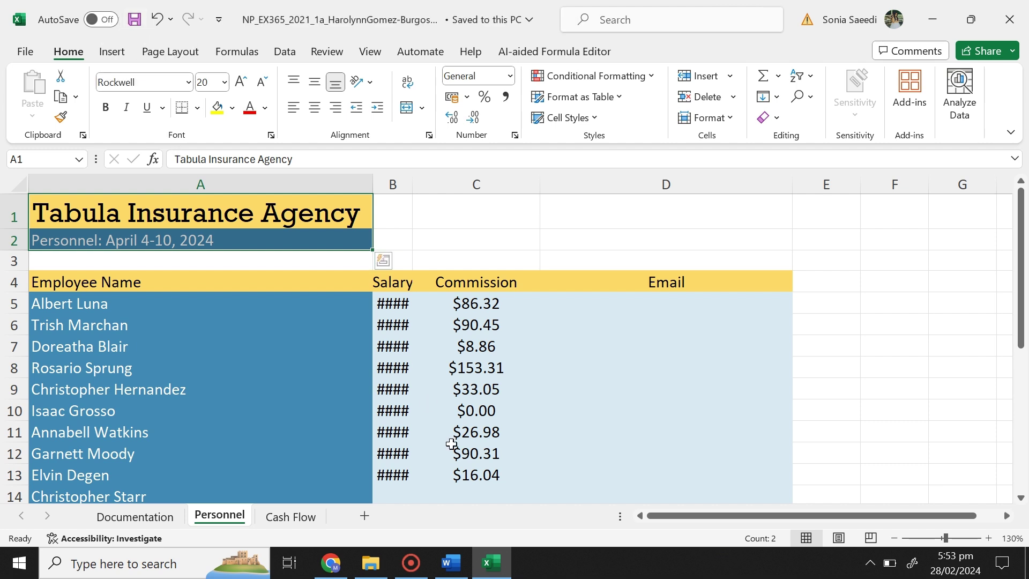
pyautogui.click(492, 571)
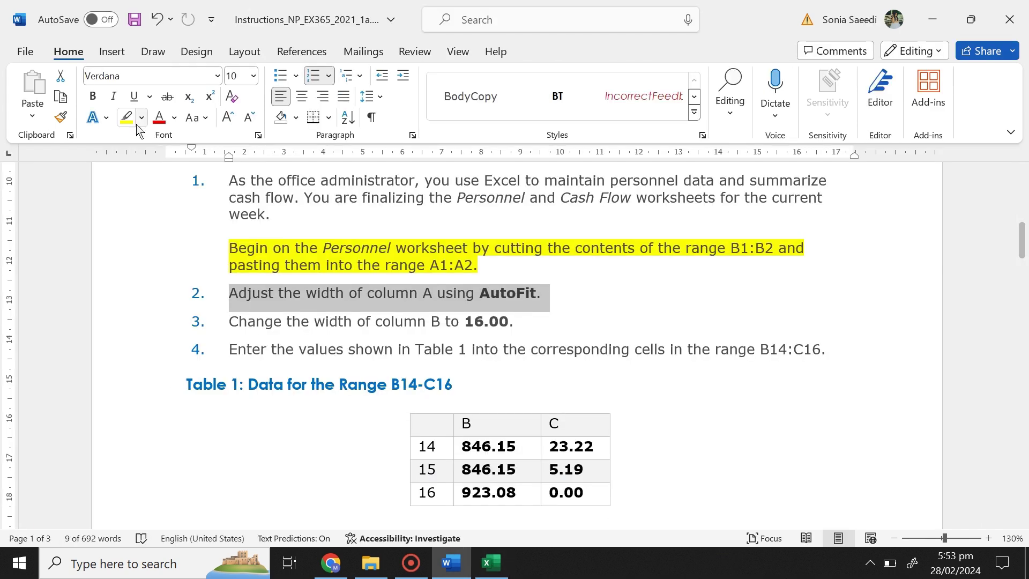
# - Highlight step 2's AutoFit instruction in yellow, select step 3's line, and return to Excel
pyautogui.click(127, 117)
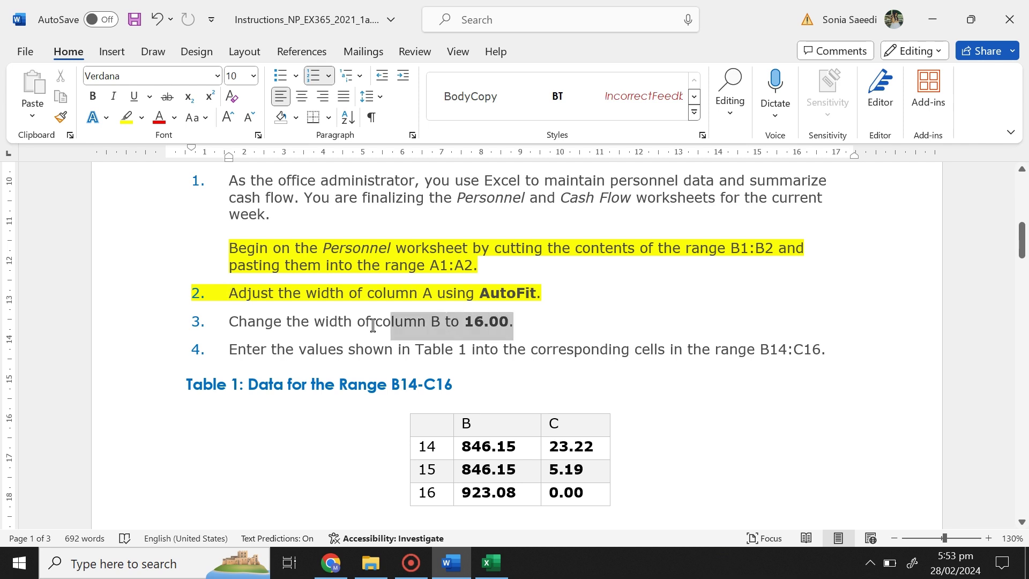
pyautogui.moveTo(518, 321); pyautogui.dragTo(229, 321)
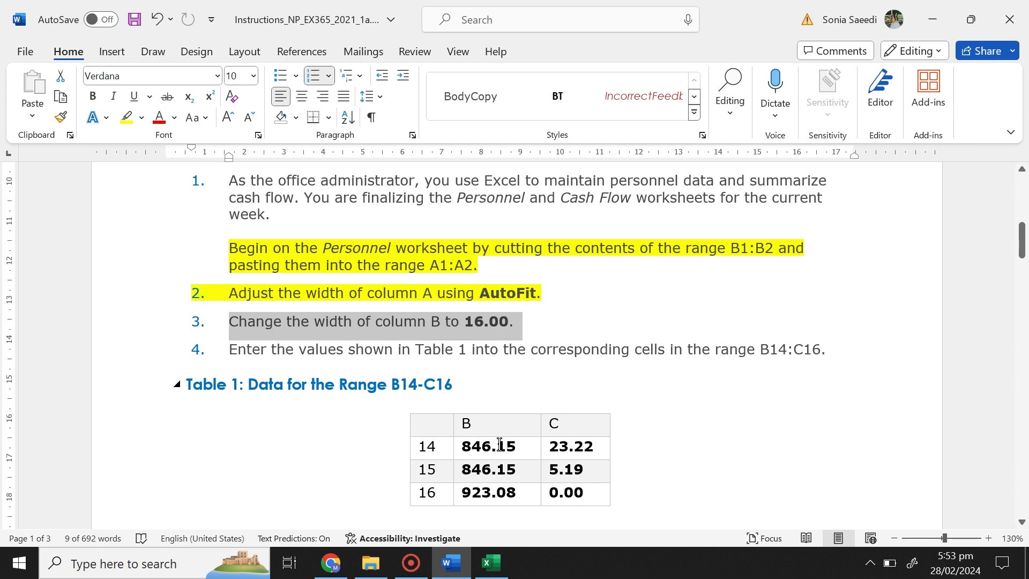
pyautogui.click(492, 568)
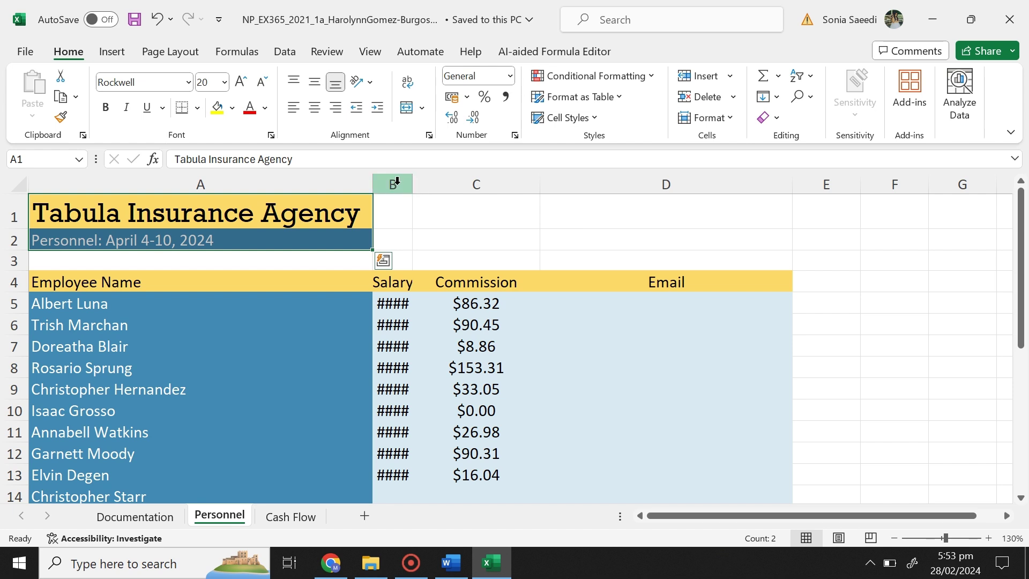
# - Set column B on the Personnel sheet to width 16 so Salary amounts show, then save
pyautogui.click(397, 182)
pyautogui.rightClick(396, 181)
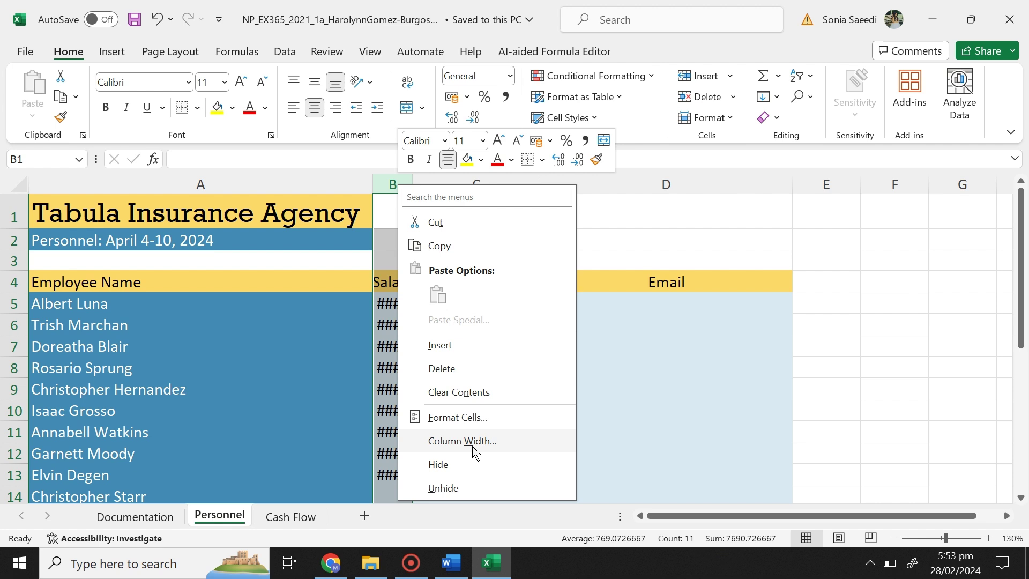
pyautogui.click(473, 448)
pyautogui.write('16')
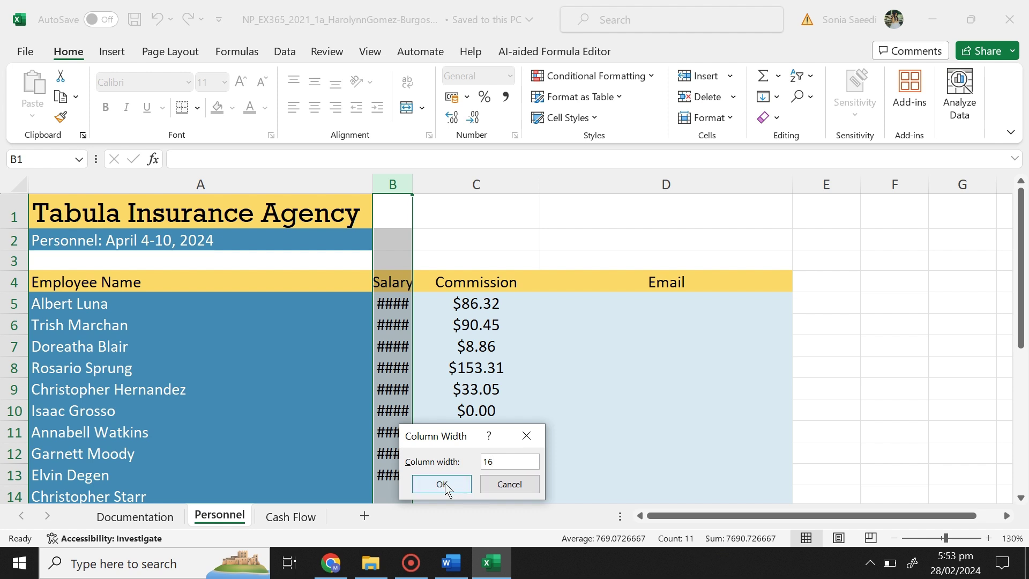
pyautogui.click(442, 484)
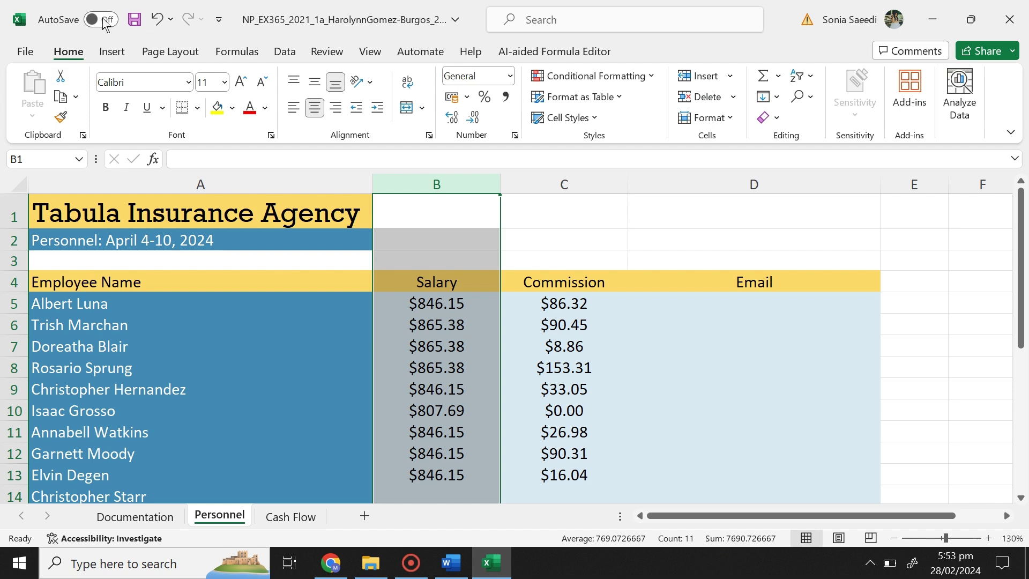
pyautogui.click(134, 25)
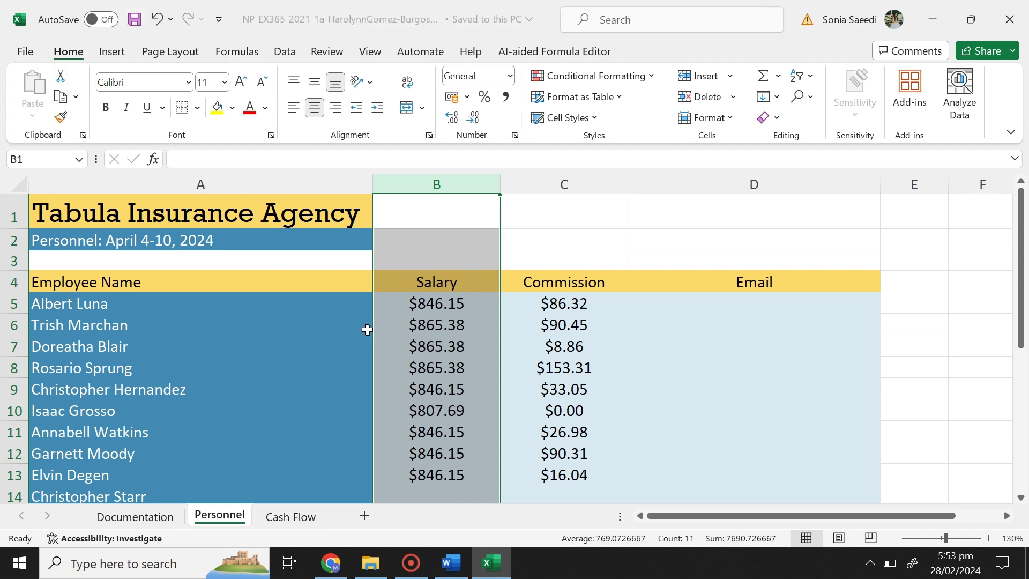
# - Highlight step 3's column-width instruction yellow in Word and select step 4 with its Table 1 values
pyautogui.click(451, 563)
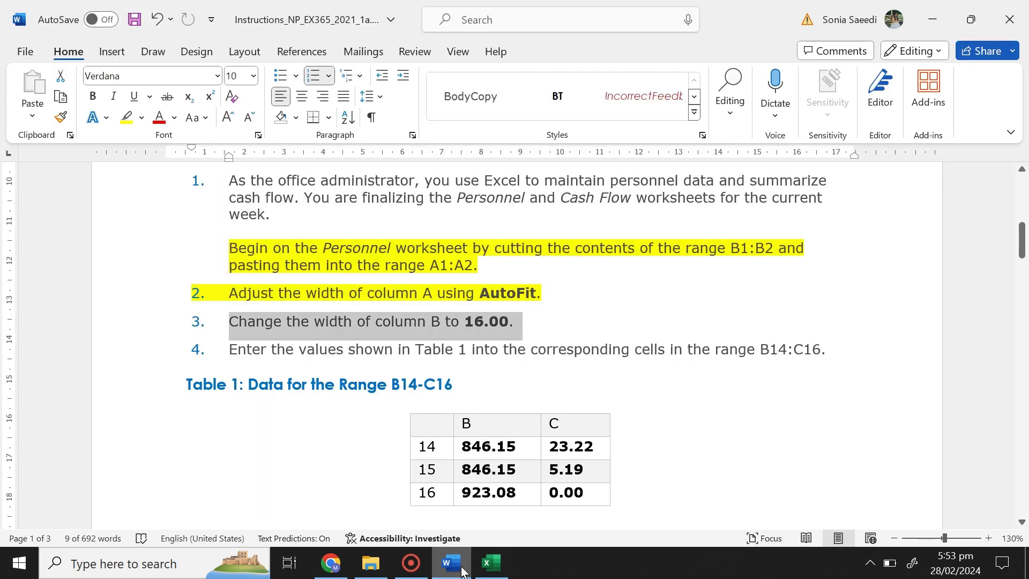
pyautogui.click(132, 123)
pyautogui.click(546, 292)
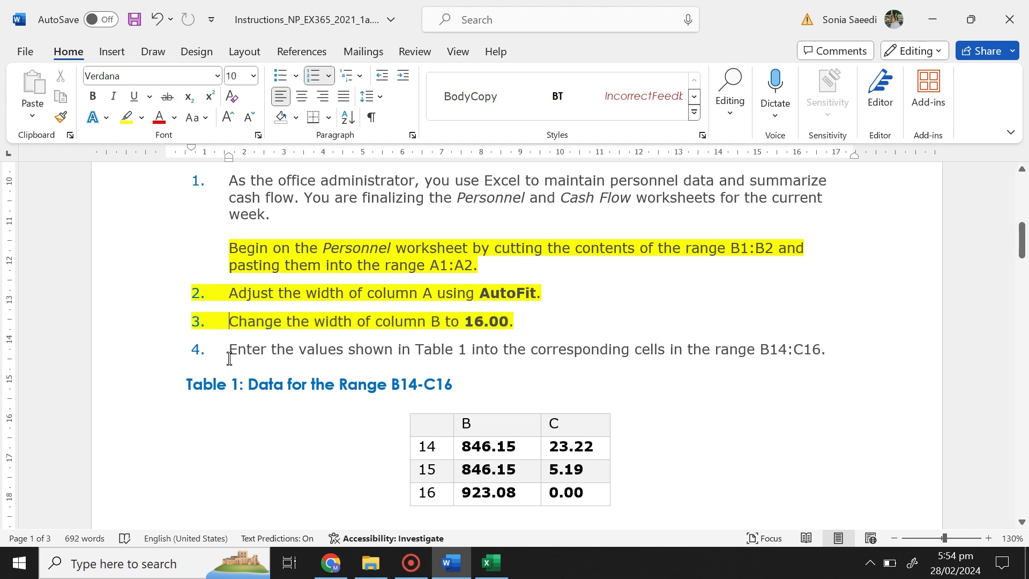
pyautogui.moveTo(308, 378); pyautogui.dragTo(621, 402)
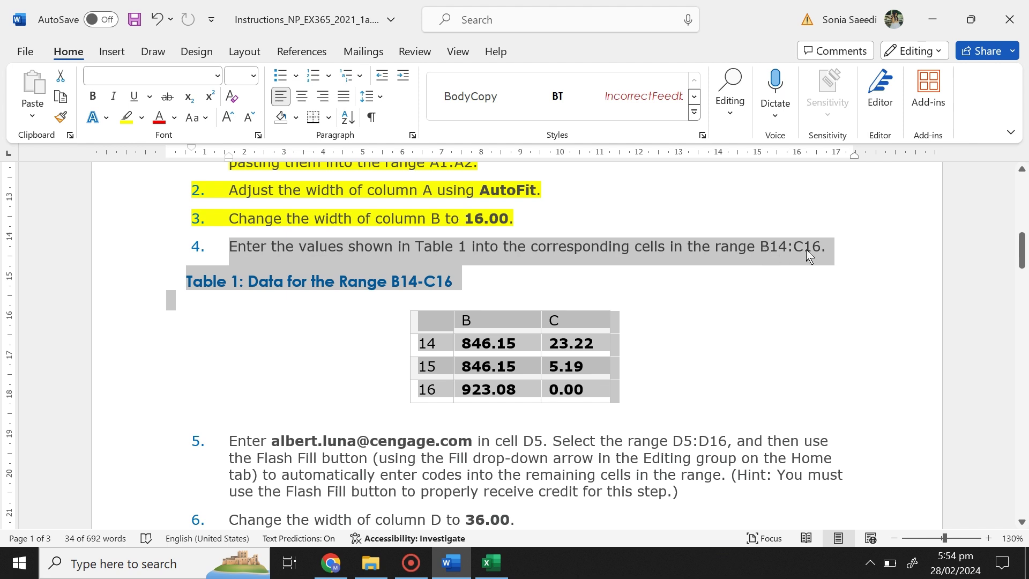
pyautogui.click(497, 569)
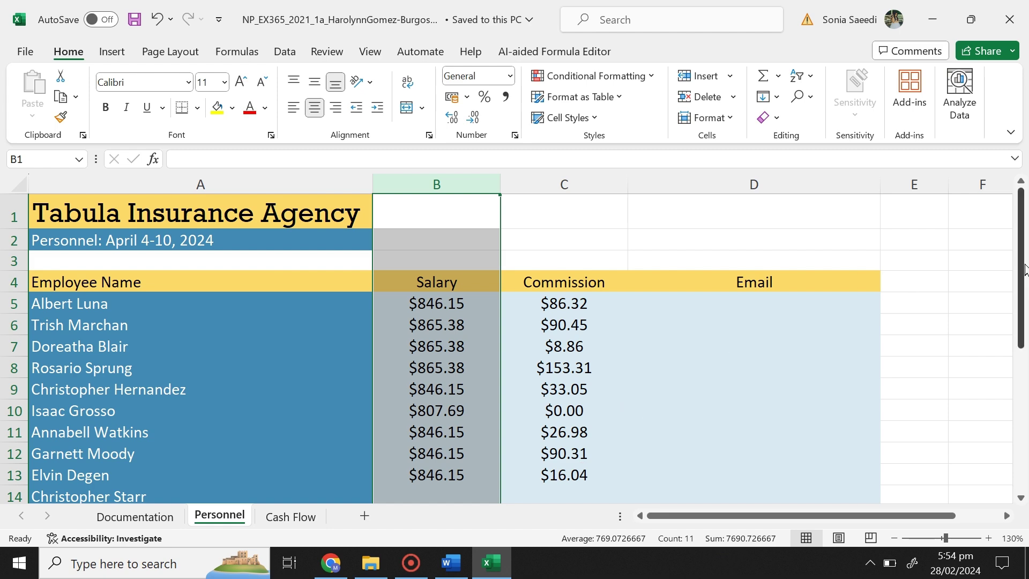
# - Select the empty range B14:C16 on the Personnel sheet, then bring up the Word instructions
pyautogui.moveTo(1027, 294); pyautogui.dragTo(1027, 350)
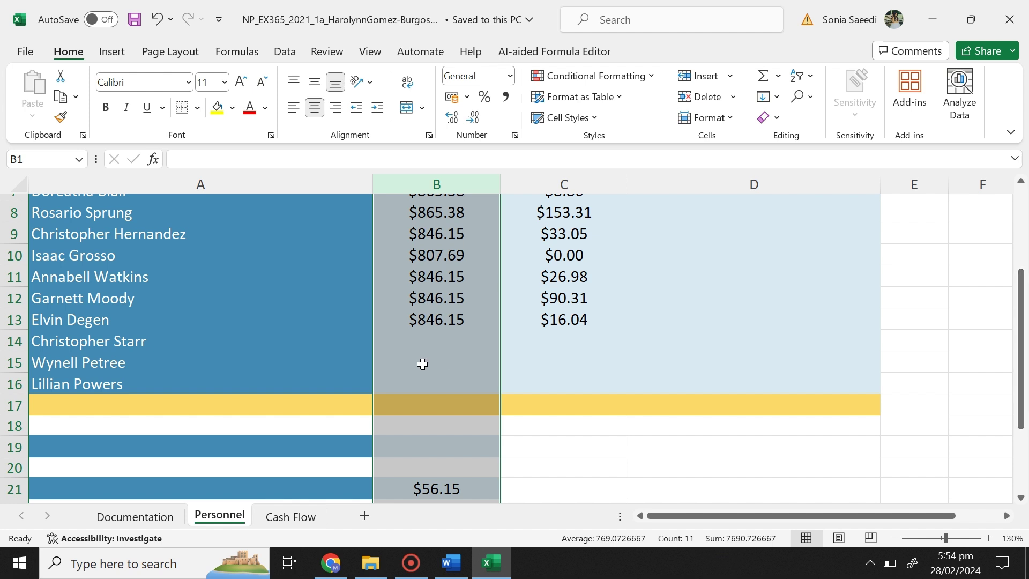
pyautogui.click(410, 341)
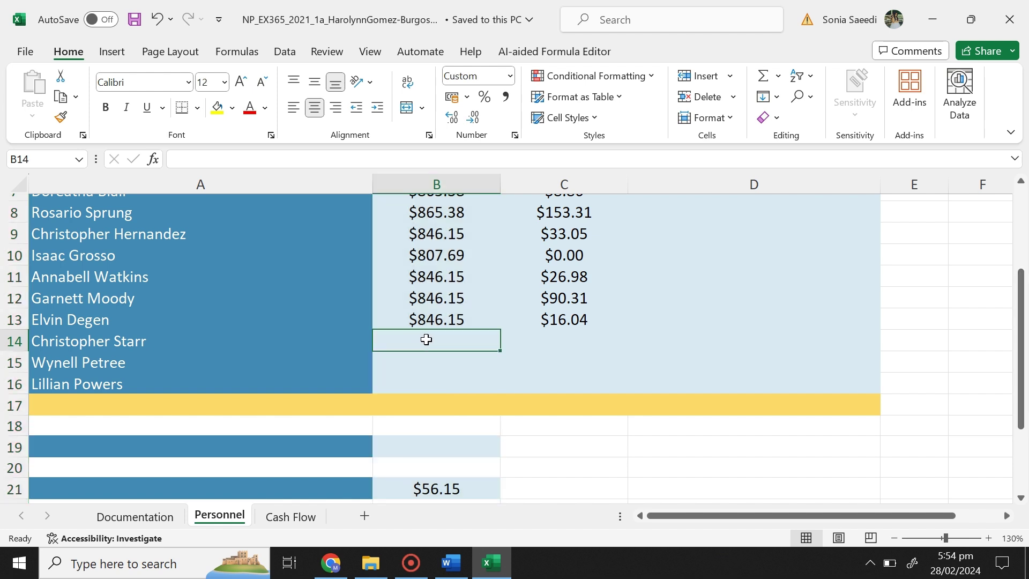
pyautogui.moveTo(426, 339); pyautogui.dragTo(535, 381)
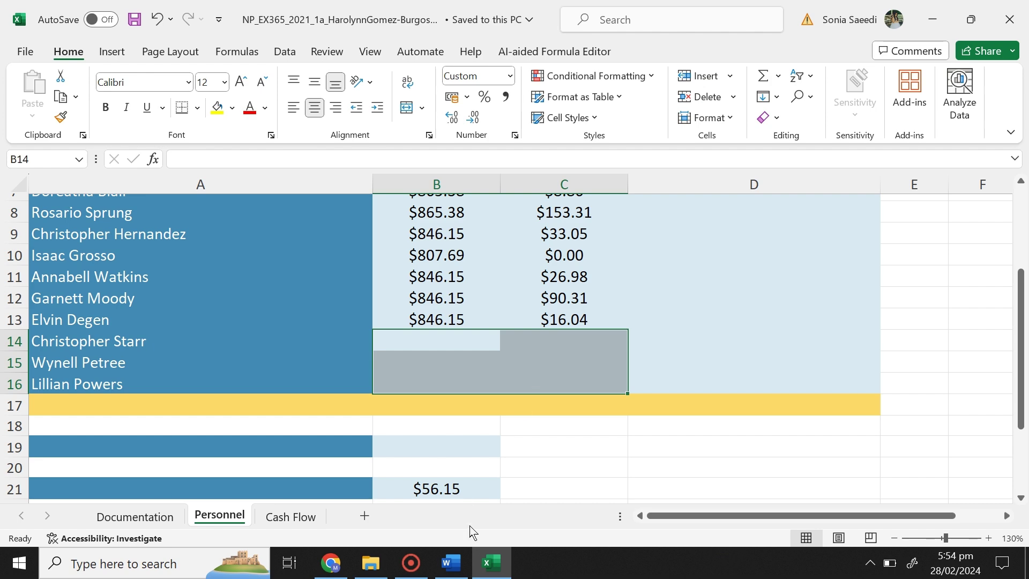
pyautogui.click(454, 564)
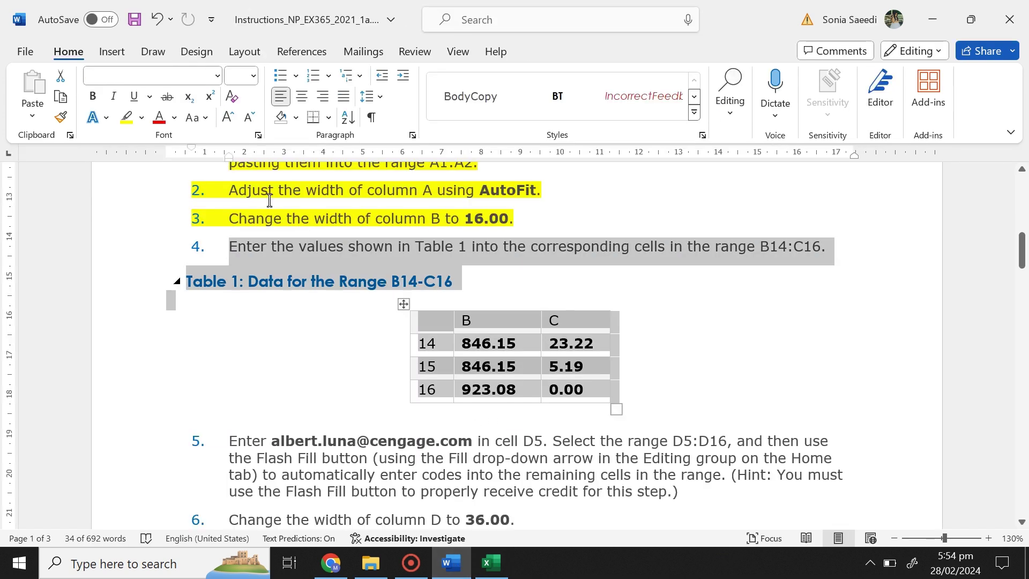